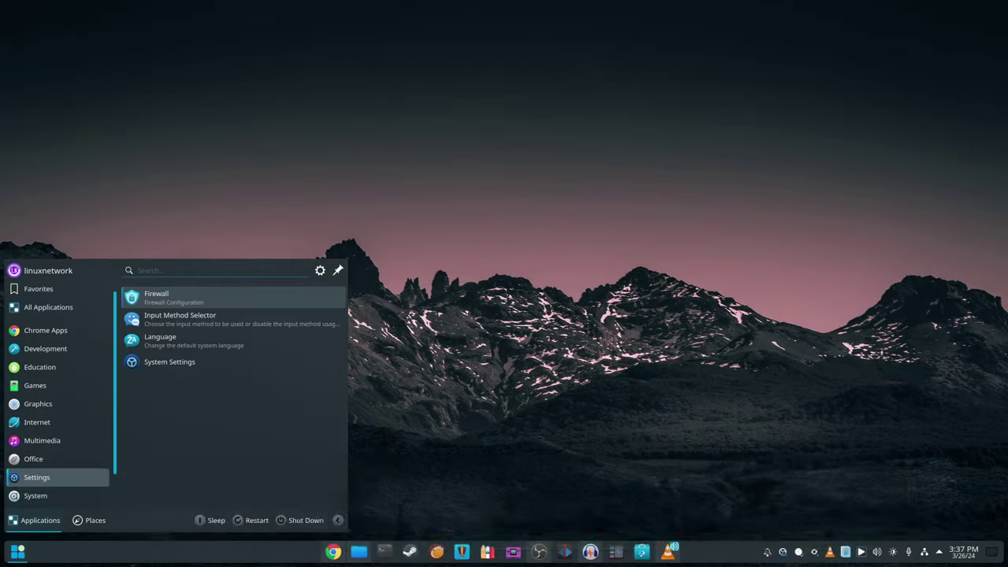
Open the About this System page in System Settings to read the software and hardware details, then close the window.
{"action": "left_click", "coordinate": [170, 362]}
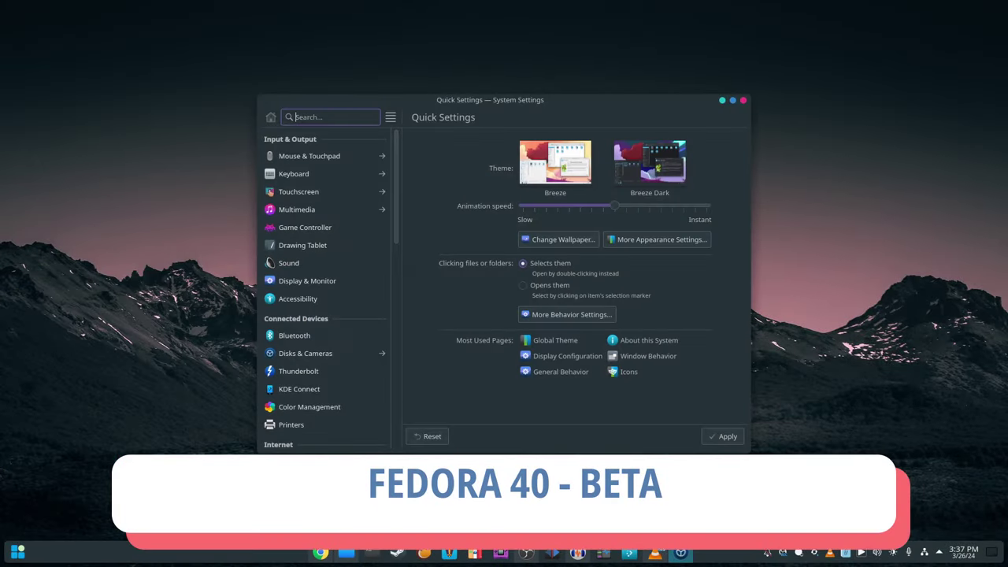
{"action": "scroll", "coordinate": [325, 315], "scroll_direction": "down", "scroll_amount": 10}
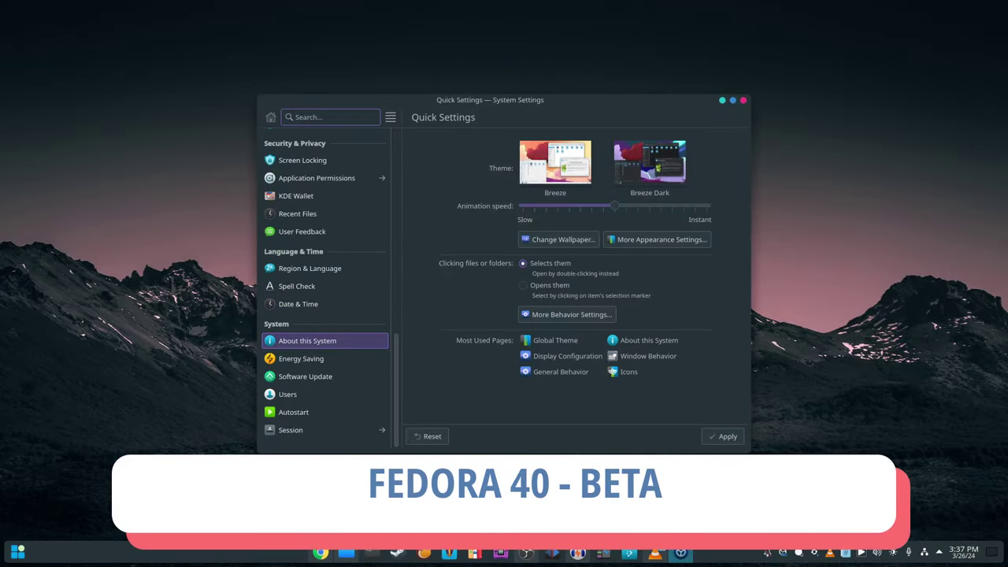
{"action": "left_click", "coordinate": [325, 341]}
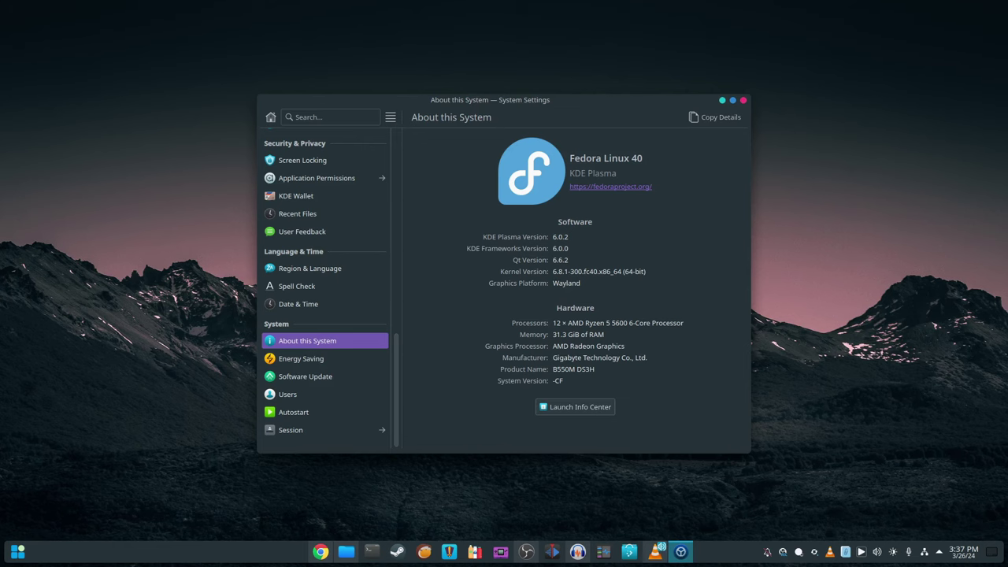
{"action": "key", "text": "alt+F4"}
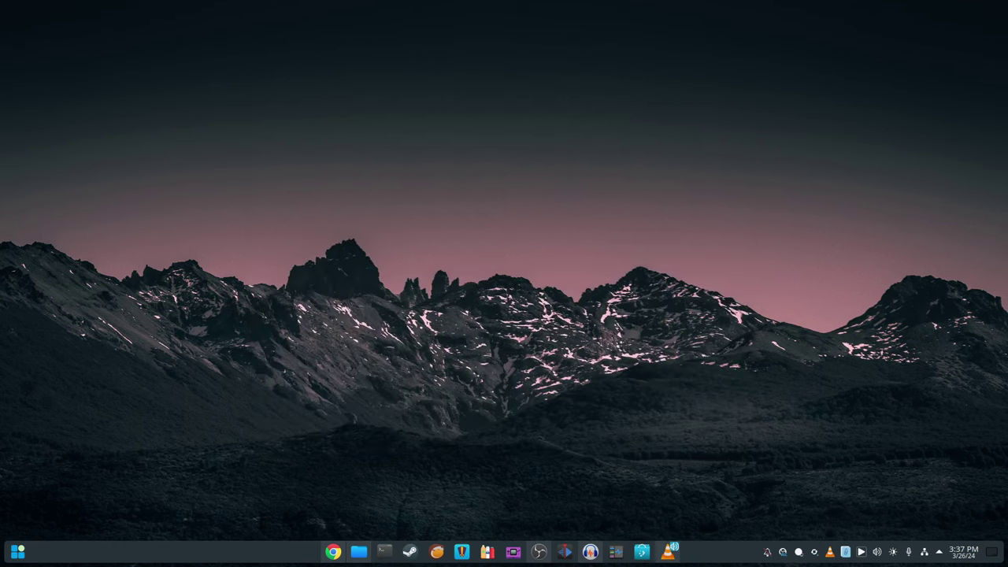
Run uname -a and uname -r in a Konsole terminal and highlight the kernel release line.
{"action": "key", "text": "ctrl+alt+t"}
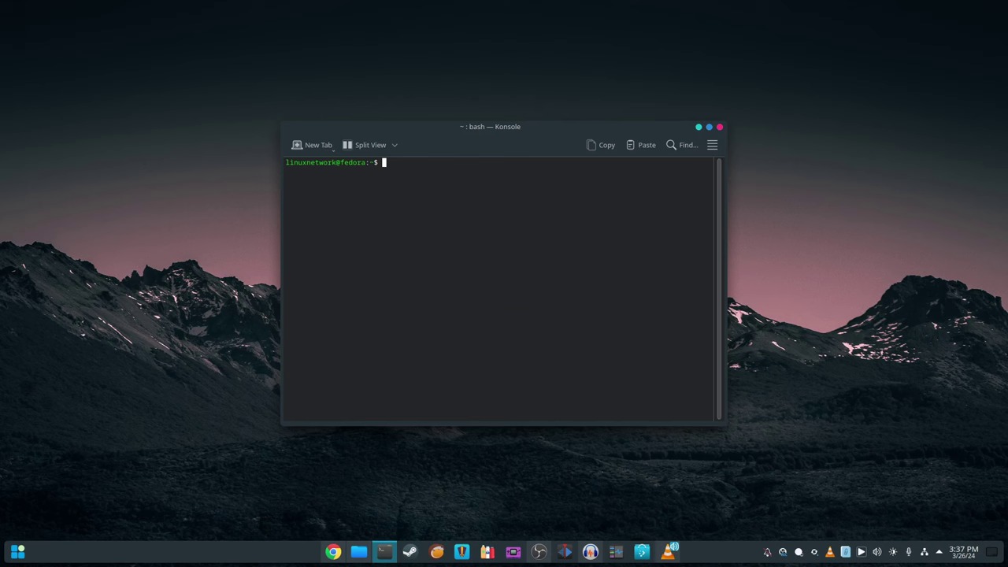
{"action": "type", "text": "uname -a"}
{"action": "key", "text": "Return"}
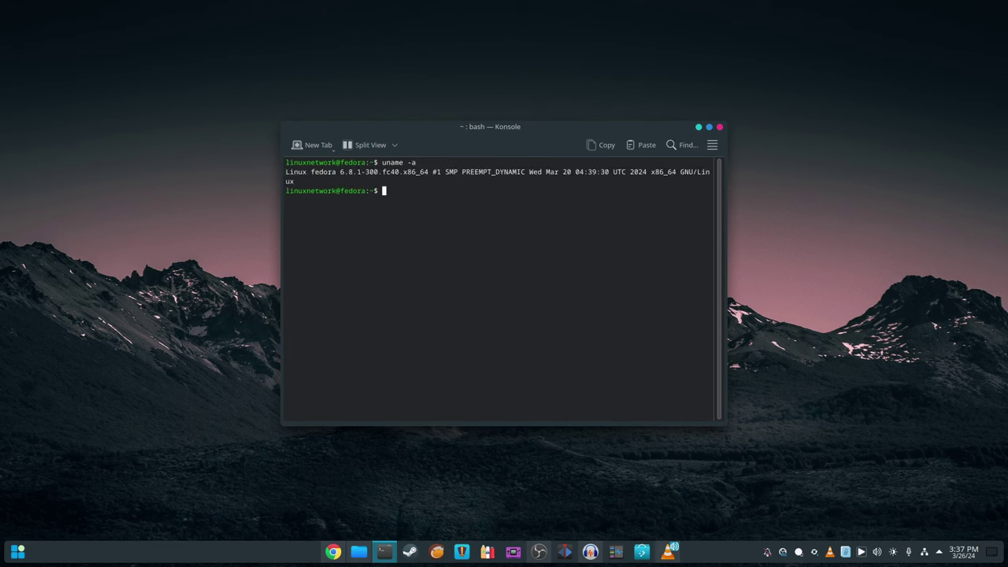
{"action": "type", "text": "uname -r"}
{"action": "key", "text": "Return"}
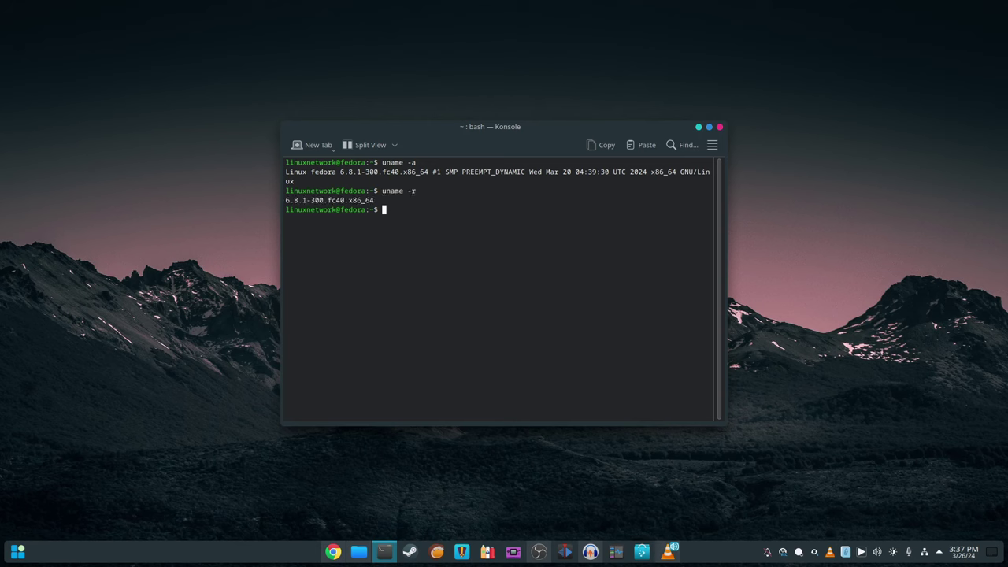
{"action": "triple_click", "coordinate": [330, 200]}
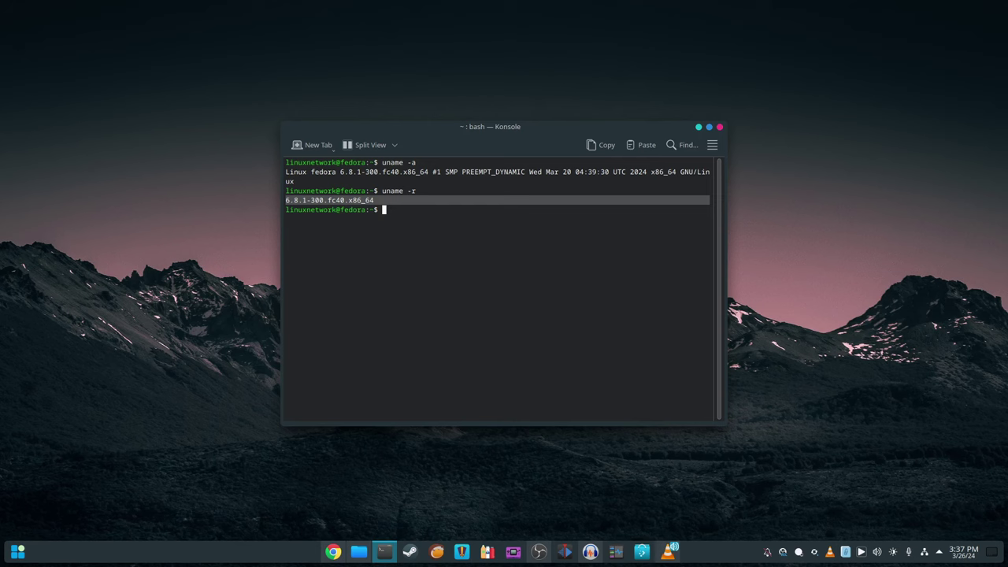
Check the terminal's version in the About Konsole dialog, then close the dialog and the terminal.
{"action": "left_click", "coordinate": [712, 145]}
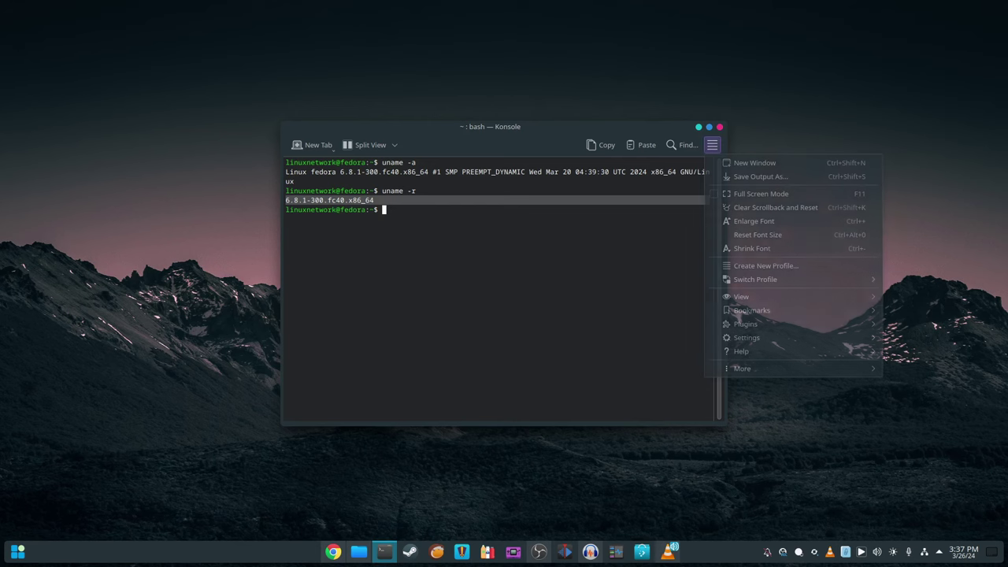
{"action": "mouse_move", "coordinate": [741, 352]}
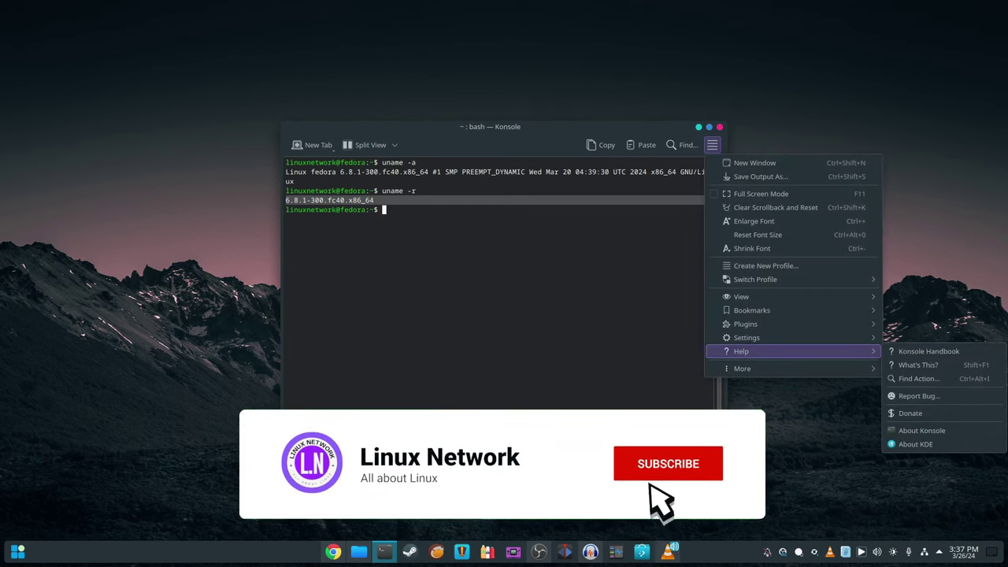
{"action": "left_click", "coordinate": [921, 430]}
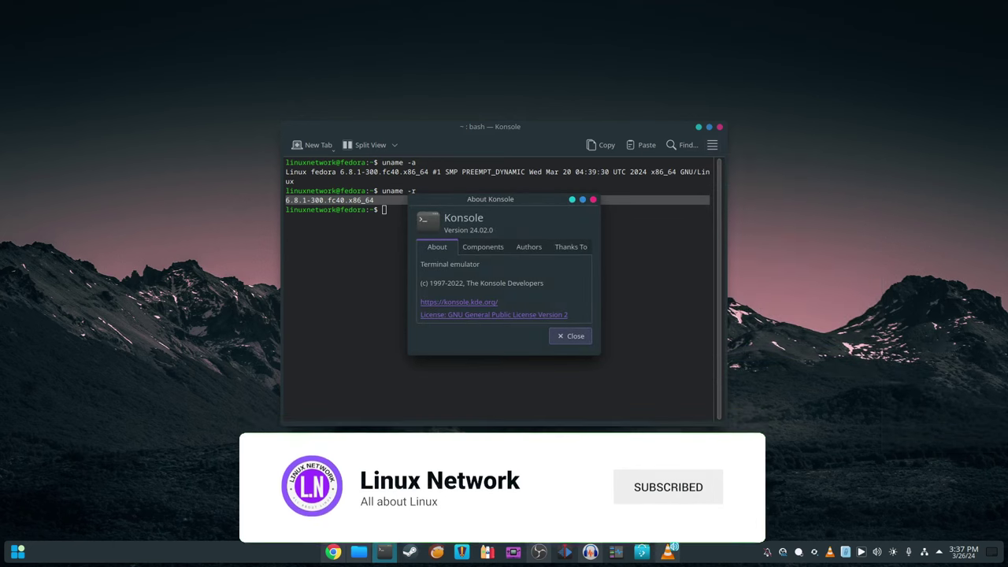
{"action": "key", "text": "Escape"}
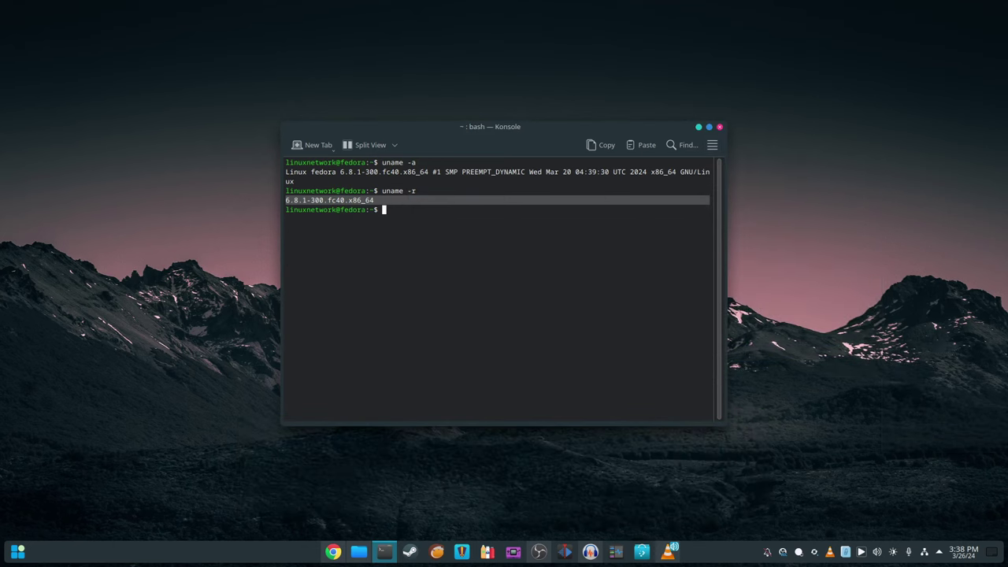
{"action": "key", "text": "alt+F4"}
Examine the GPU performance graphs and the running apps in a maximized Mission Center, then restore and close it.
{"action": "key", "text": "super"}
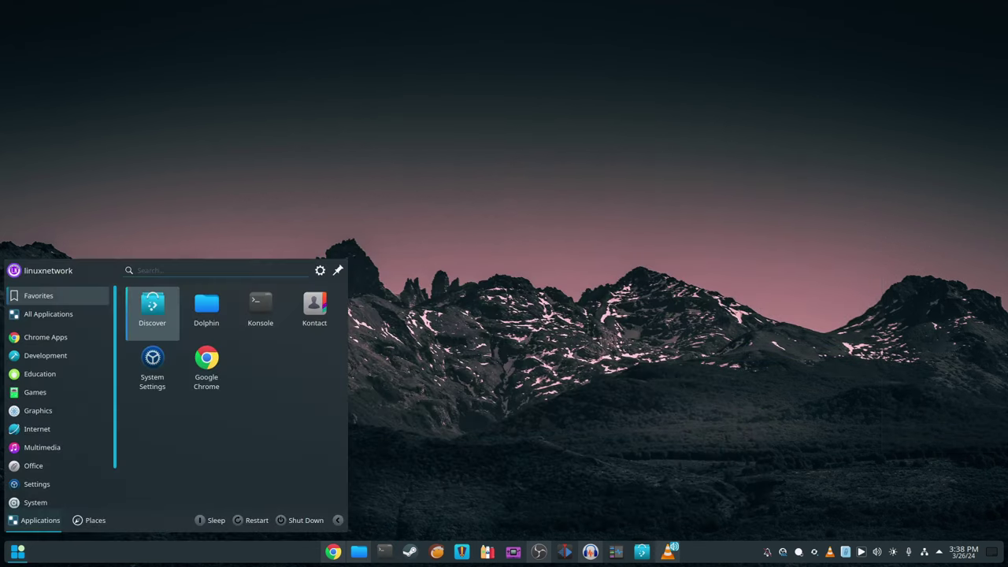
{"action": "key", "text": "Escape"}
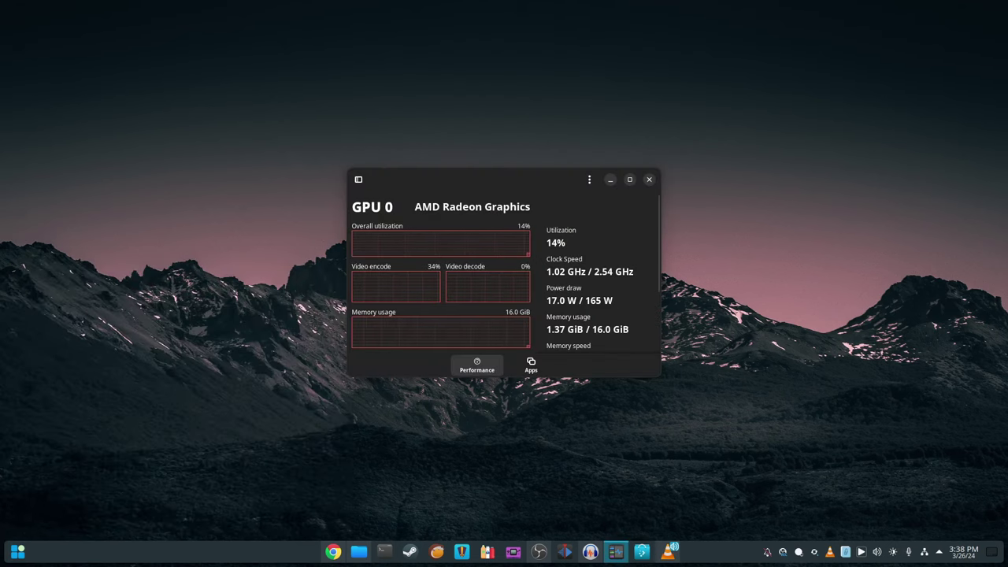
{"action": "left_click", "coordinate": [629, 179]}
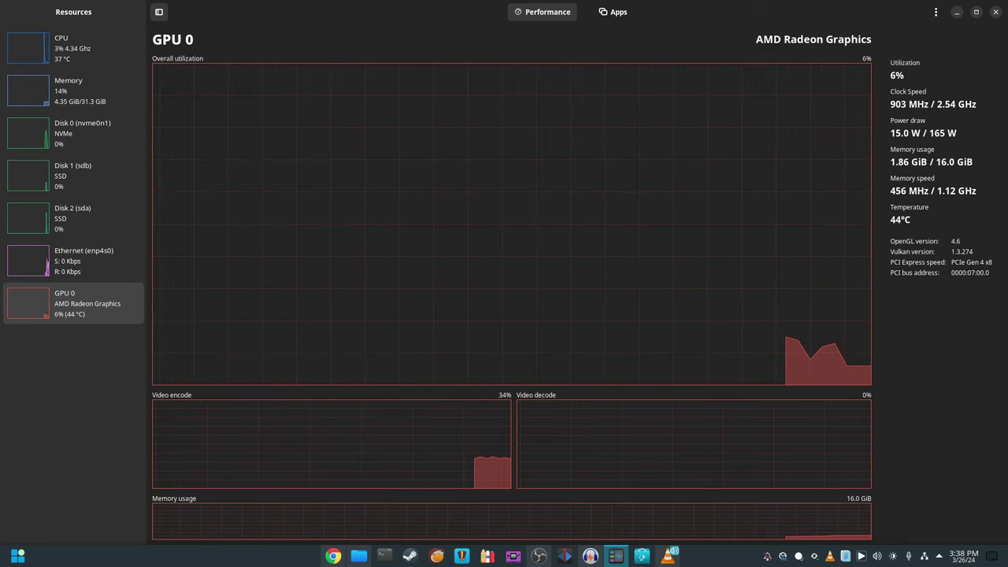
{"action": "left_click", "coordinate": [614, 12]}
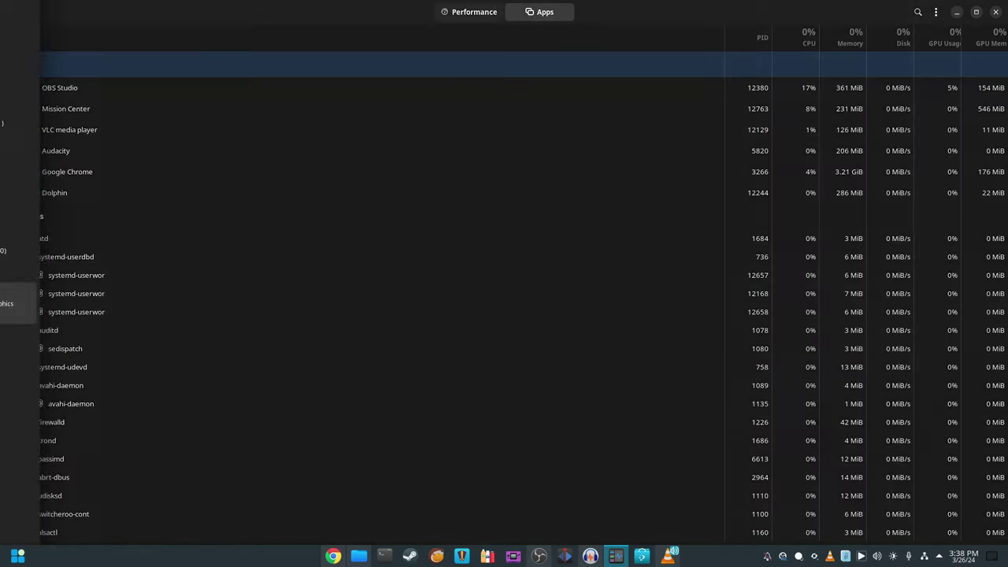
{"action": "left_click", "coordinate": [471, 12]}
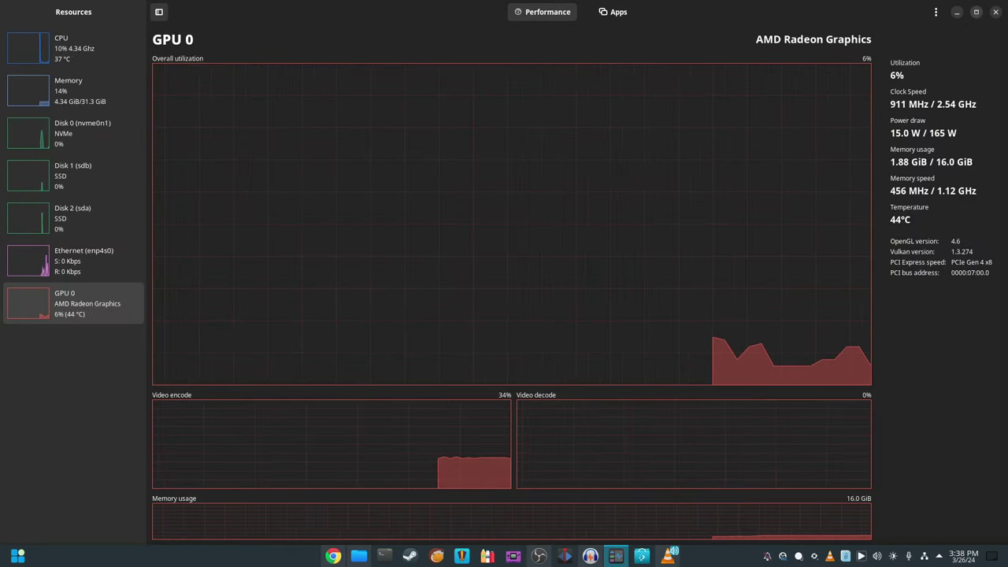
{"action": "left_click", "coordinate": [977, 11]}
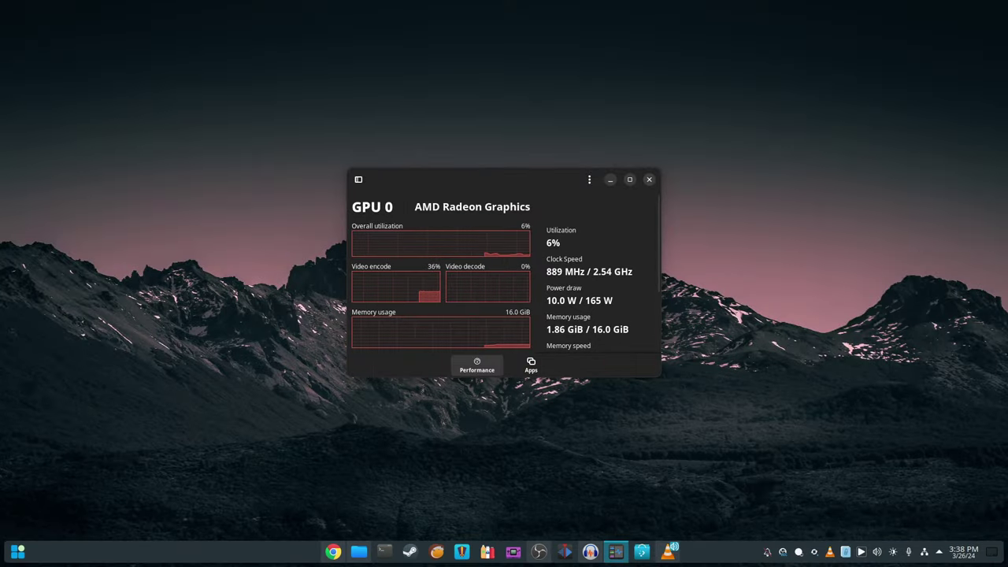
{"action": "left_click", "coordinate": [649, 180]}
{"action": "key", "text": "super+Down"}
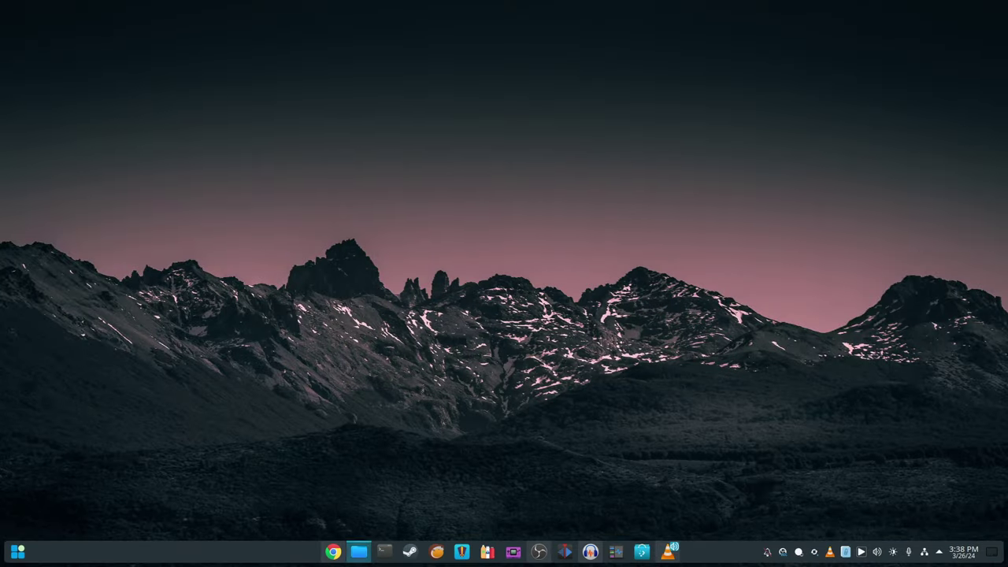
Open the Home folder in Dolphin, check the file manager's version in its About dialog, and close both windows.
{"action": "left_click", "coordinate": [358, 551]}
{"action": "left_click", "coordinate": [229, 144]}
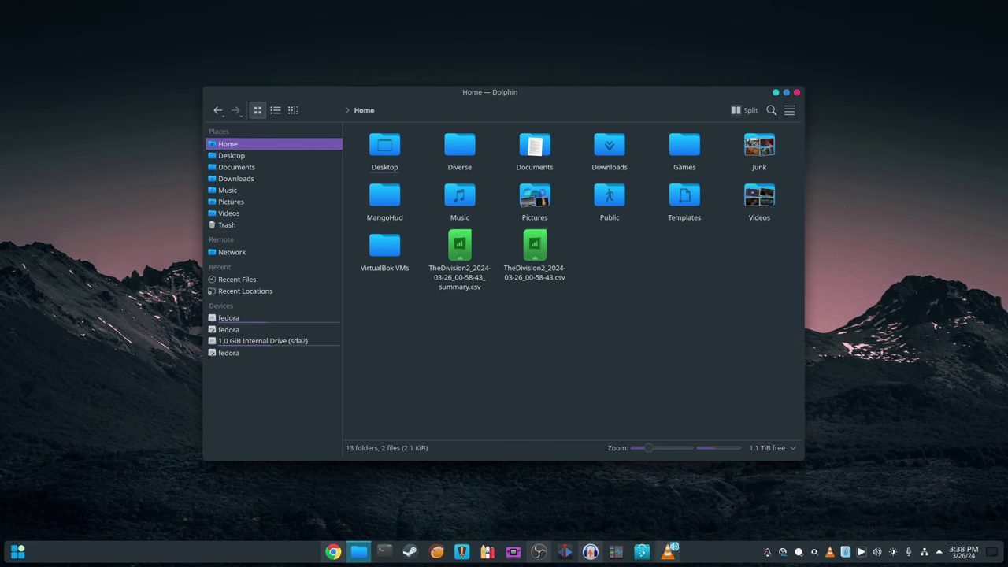
{"action": "left_click", "coordinate": [789, 111]}
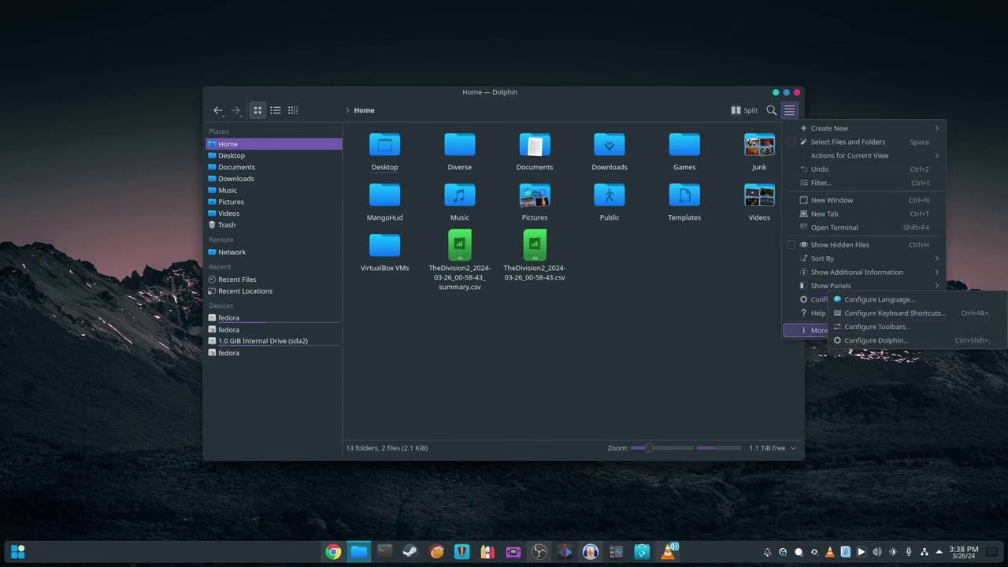
{"action": "mouse_move", "coordinate": [819, 314]}
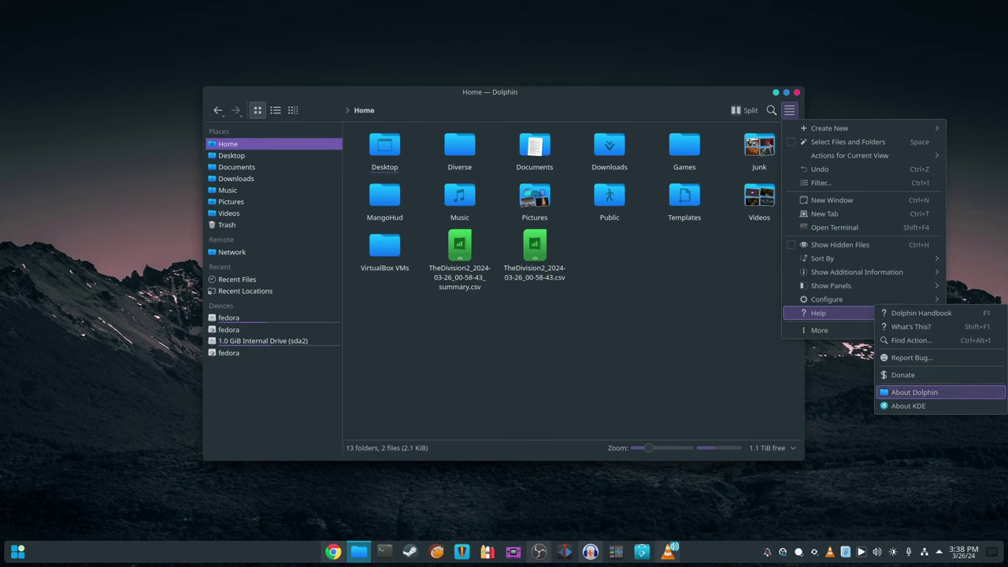
{"action": "left_click", "coordinate": [913, 392]}
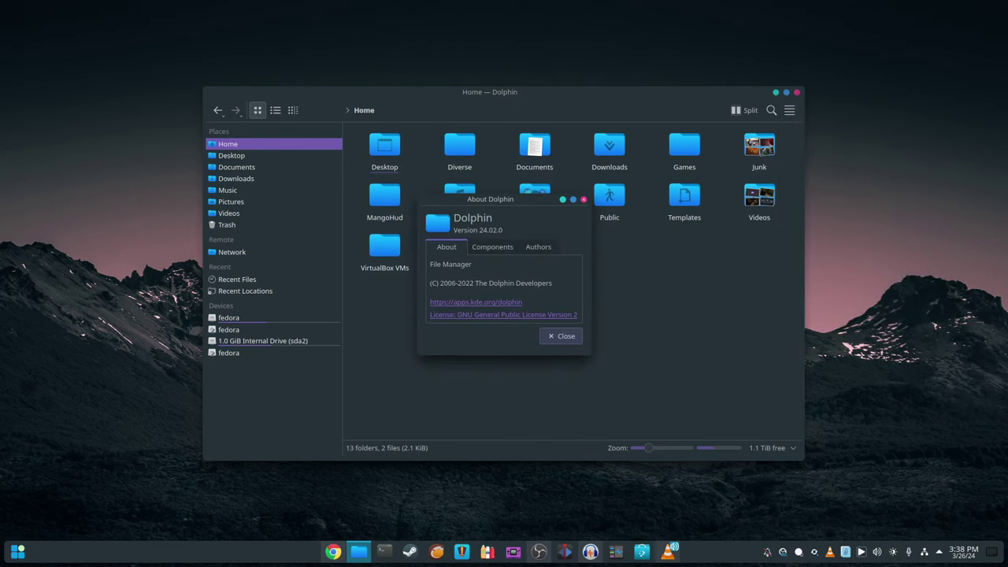
{"action": "left_click", "coordinate": [583, 199]}
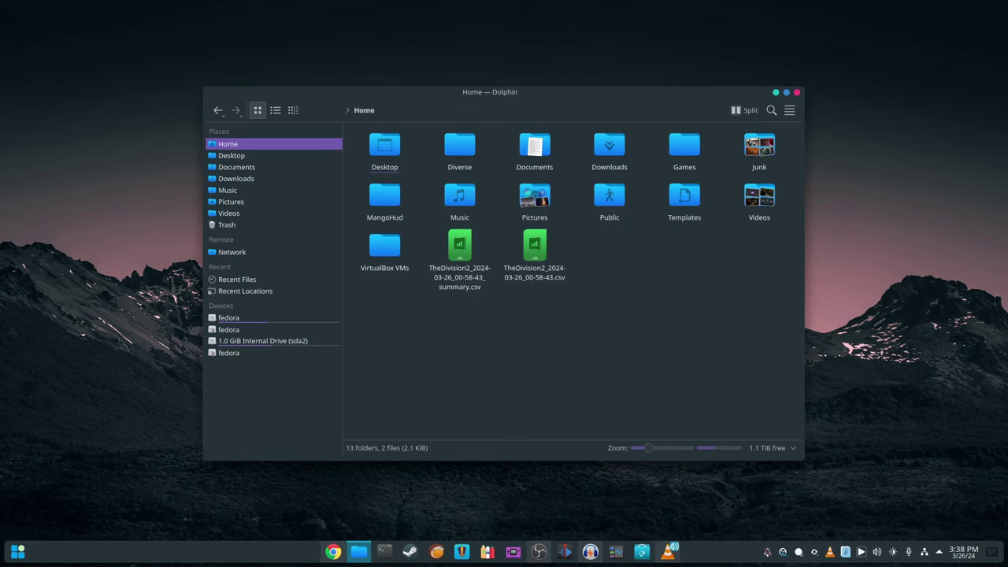
{"action": "left_click", "coordinate": [797, 92]}
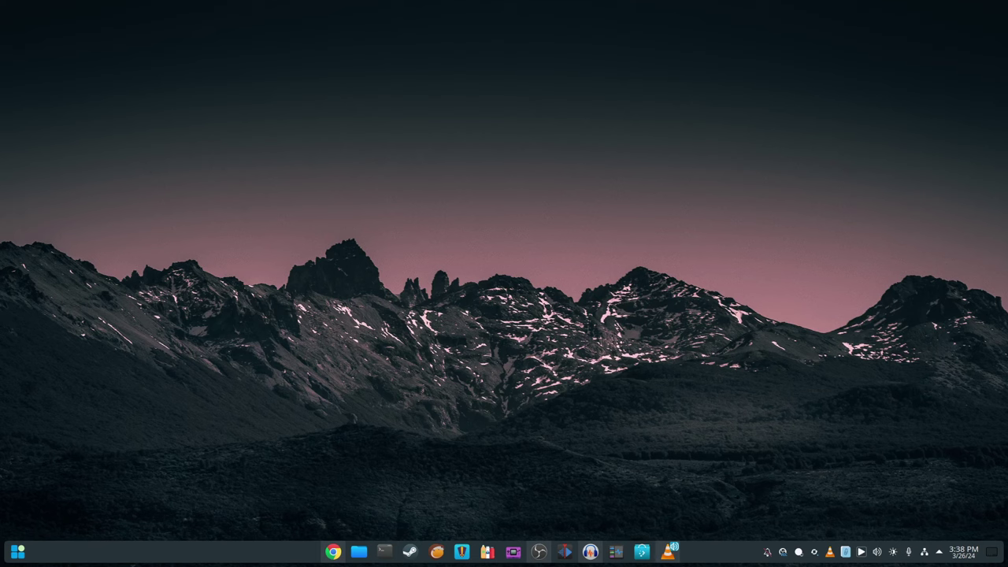
Browse the application launcher's categories from Chrome Apps down to Internet, looking through the Internet applications.
{"action": "left_click", "coordinate": [17, 552]}
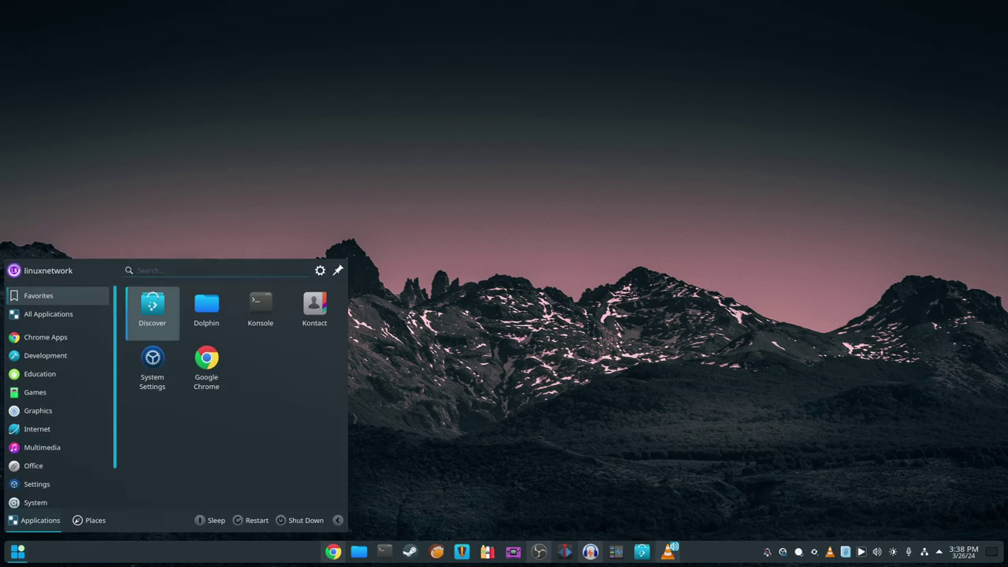
{"action": "mouse_move", "coordinate": [49, 314]}
{"action": "key", "text": "Down"}
{"action": "key", "text": "Down"}
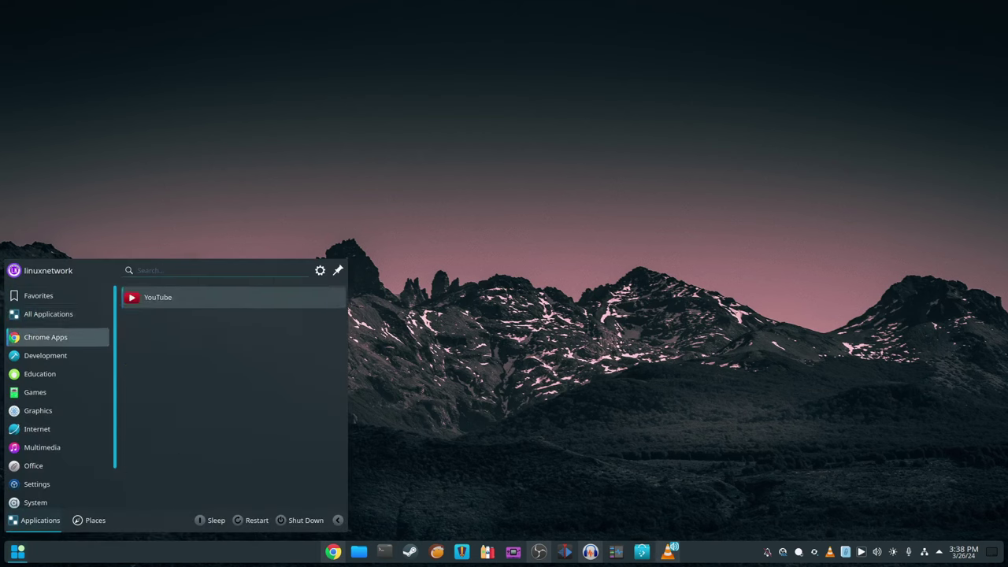
{"action": "key", "text": "Down"}
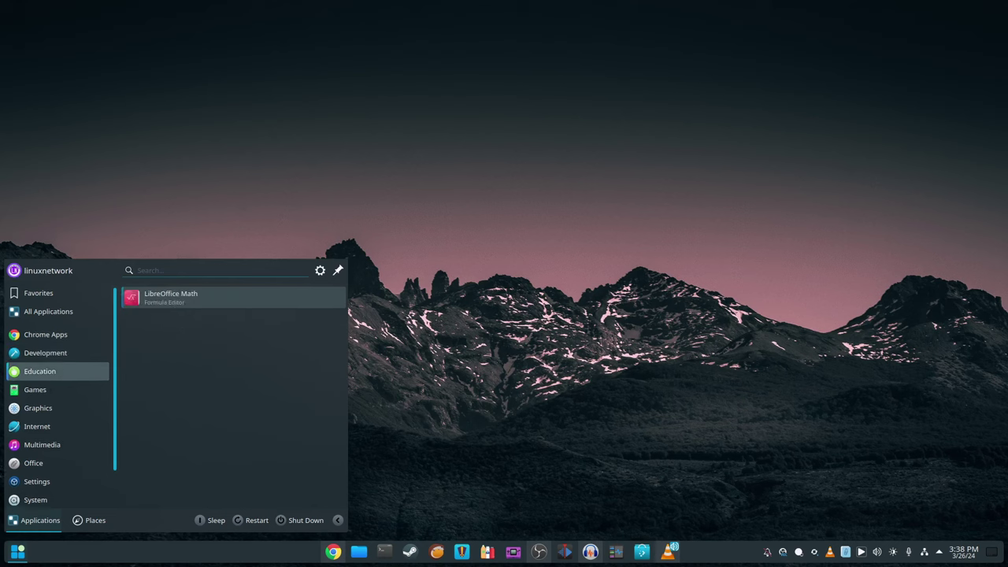
{"action": "mouse_move", "coordinate": [40, 385]}
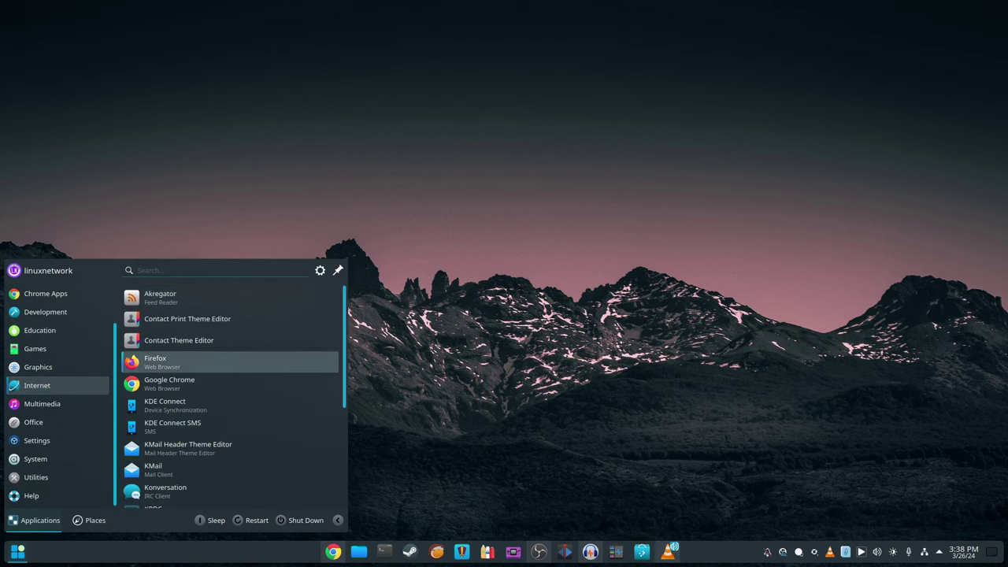
{"action": "scroll", "coordinate": [213, 357], "scroll_direction": "down", "scroll_amount": 3}
{"action": "key", "text": "Down"}
{"action": "key", "text": "Down"}
{"action": "key", "text": "Down"}
{"action": "key", "text": "Down"}
{"action": "key", "text": "Down"}
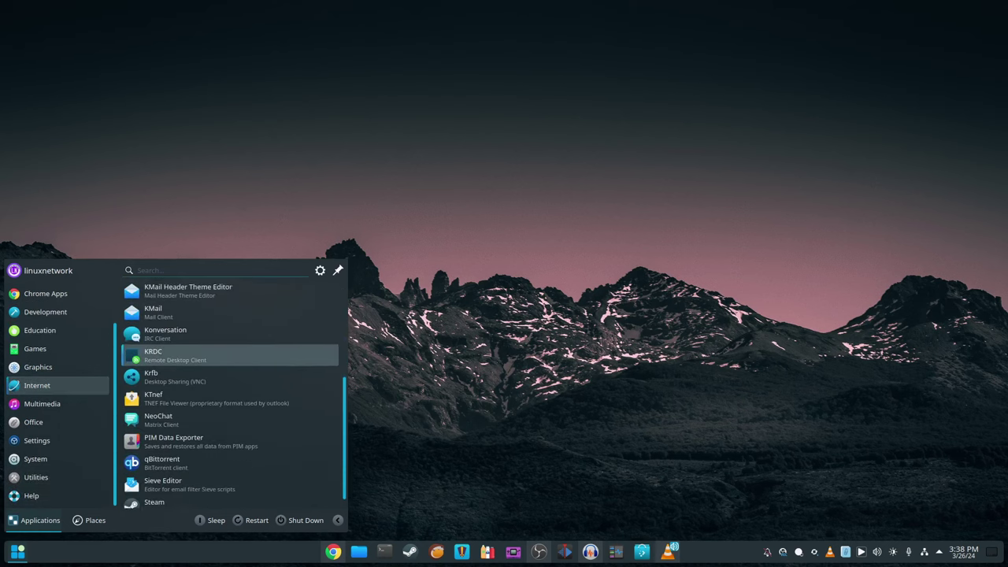
Look through the applications in the launcher's Multimedia and Office categories.
{"action": "key", "text": "Left"}
{"action": "key", "text": "Down"}
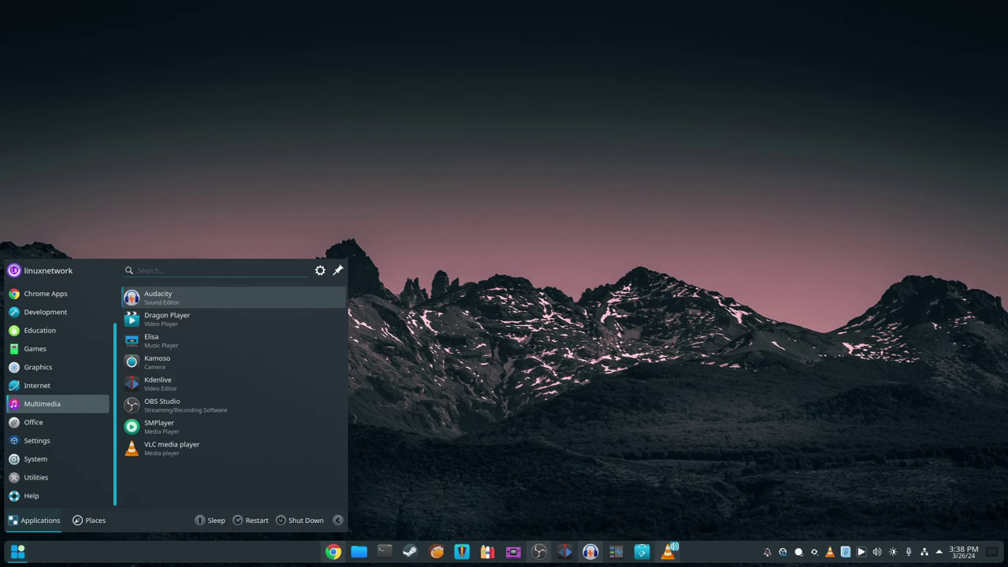
{"action": "key", "text": "Down"}
{"action": "key", "text": "Down"}
{"action": "key", "text": "Down"}
{"action": "key", "text": "Down"}
{"action": "key", "text": "Down"}
{"action": "key", "text": "Down"}
{"action": "key", "text": "Down"}
{"action": "key", "text": "Down"}
{"action": "key", "text": "Down"}
{"action": "key", "text": "Down"}
{"action": "key", "text": "Down"}
{"action": "key", "text": "Down"}
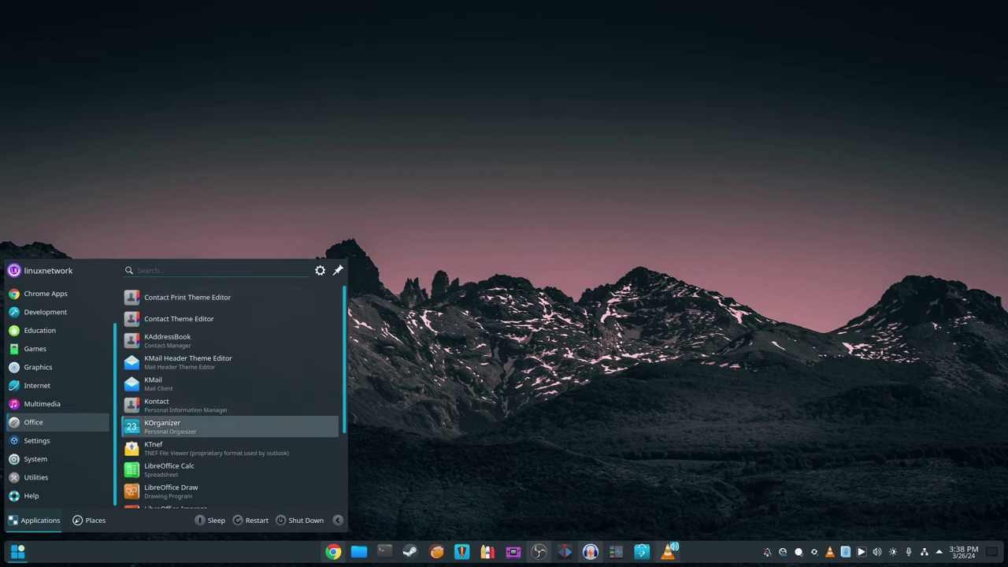
Launch System Settings from the launcher's Settings category and move its window higher on the desktop.
{"action": "key", "text": "Left"}
{"action": "key", "text": "Down"}
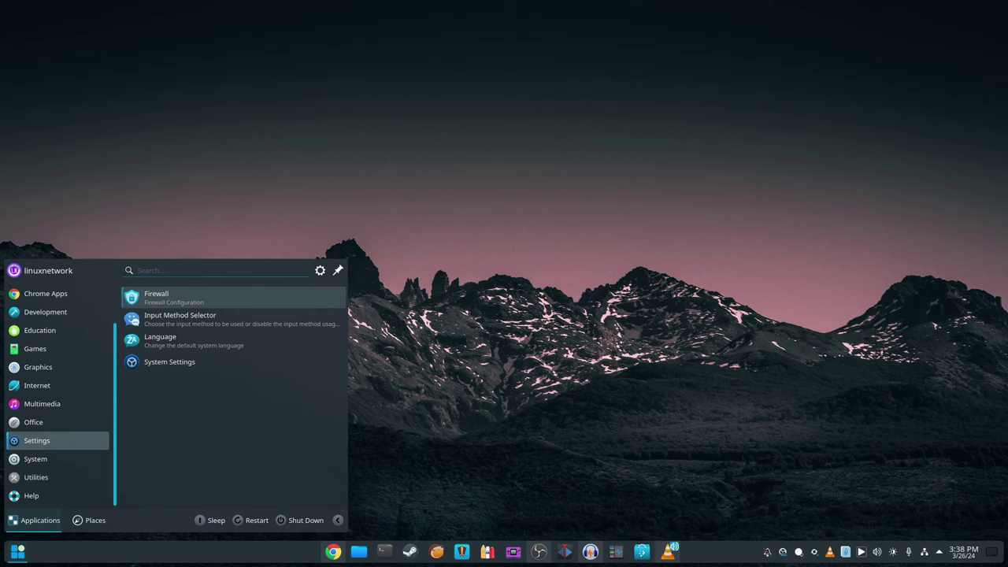
{"action": "key", "text": "Down"}
{"action": "key", "text": "Down"}
{"action": "key", "text": "Down"}
{"action": "key", "text": "Return"}
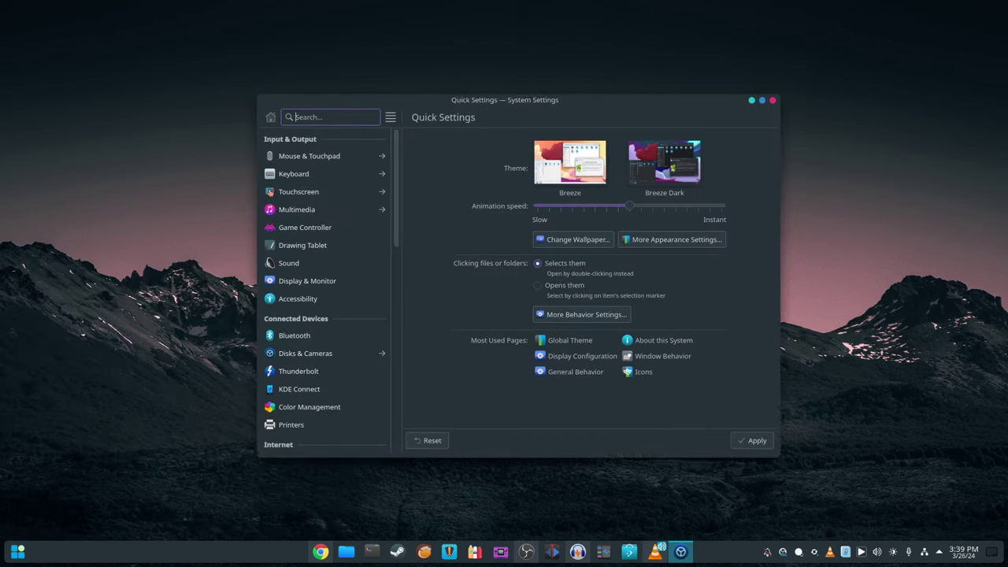
{"action": "left_click_drag", "start_coordinate": [568, 100], "coordinate": [485, 41]}
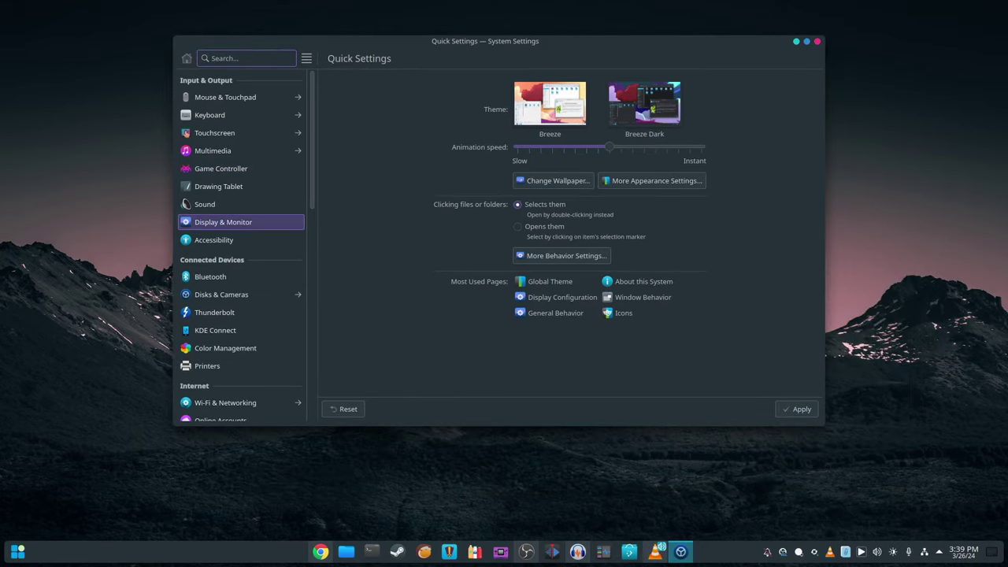
Look through the Mouse settings and the Keyboard, Virtual Keyboard and Shortcuts pages, returning to the main settings list.
{"action": "left_click", "coordinate": [229, 97]}
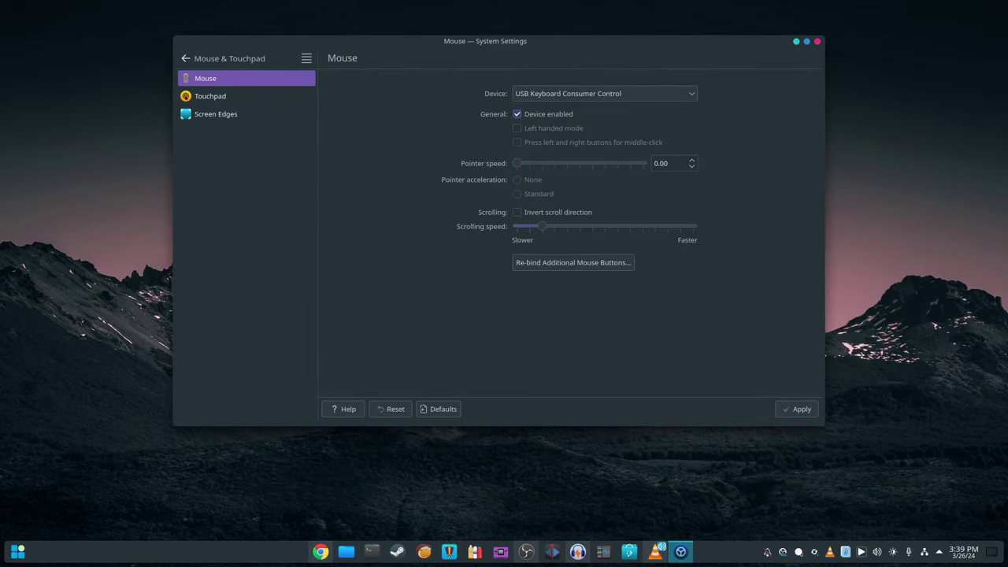
{"action": "left_click", "coordinate": [220, 59]}
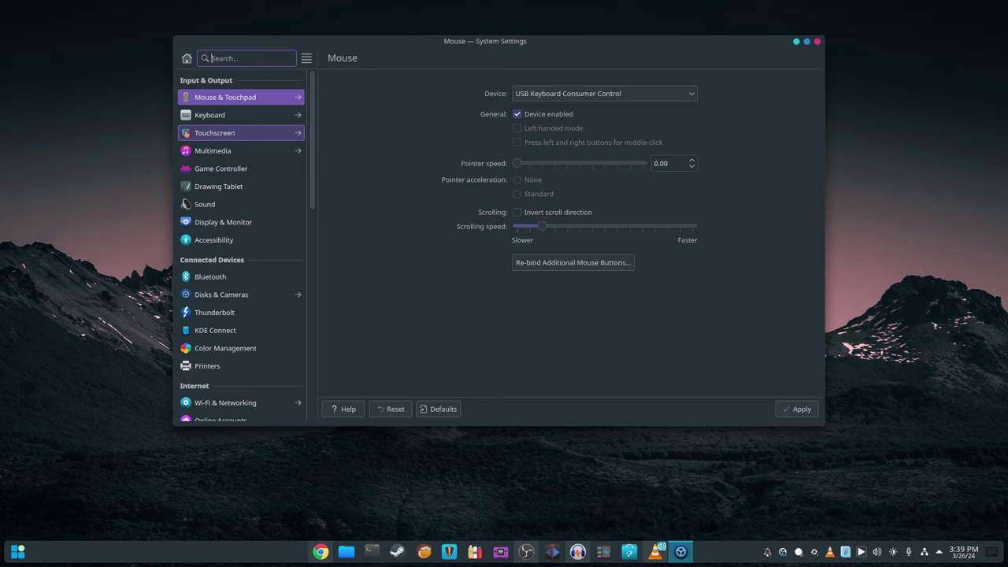
{"action": "left_click", "coordinate": [237, 115]}
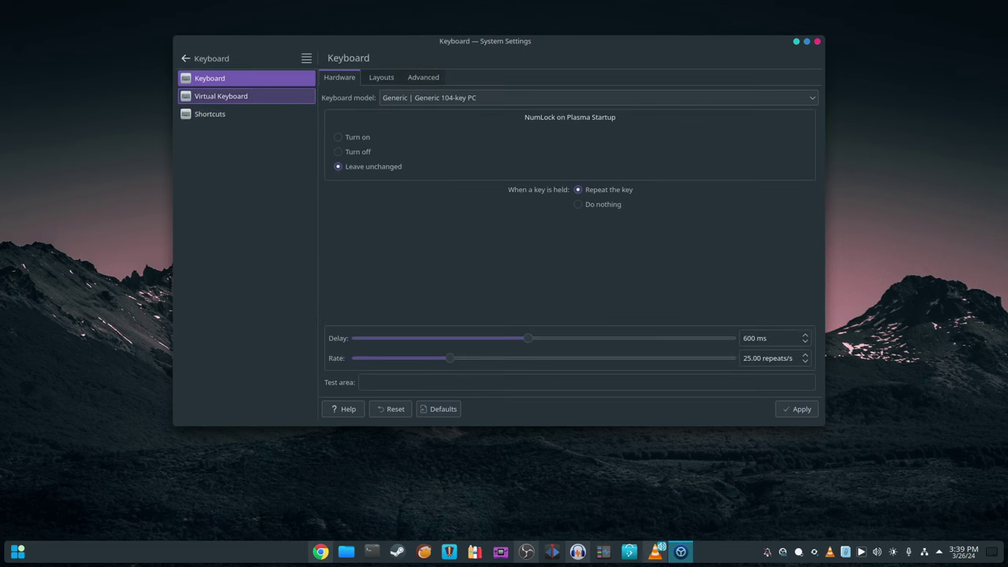
{"action": "left_click", "coordinate": [236, 96]}
{"action": "left_click", "coordinate": [210, 114]}
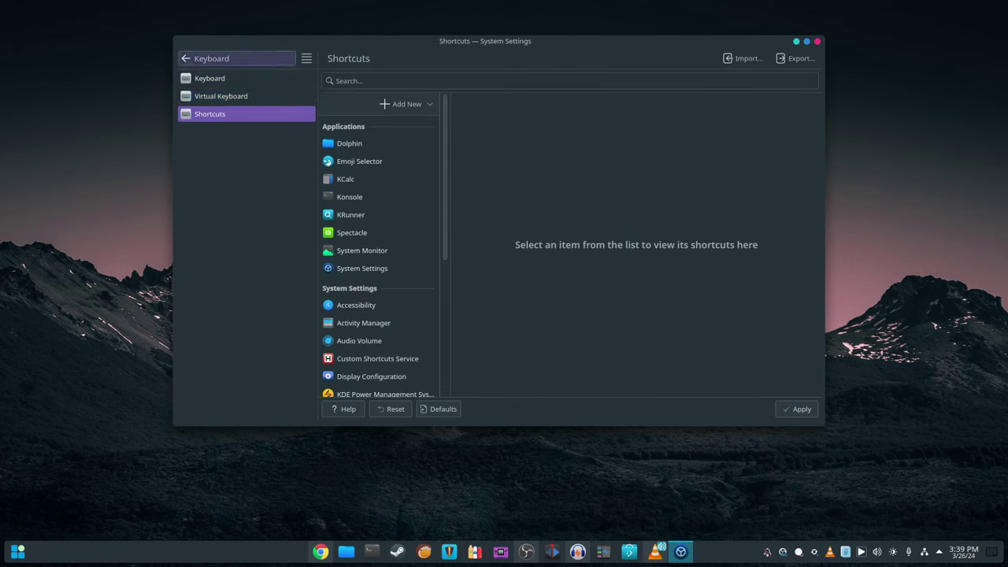
{"action": "left_click", "coordinate": [197, 58]}
Review the Sound page down to its recording streams, followed by the Display & Monitor and Accessibility pages.
{"action": "scroll", "coordinate": [236, 169], "scroll_direction": "down", "scroll_amount": 1}
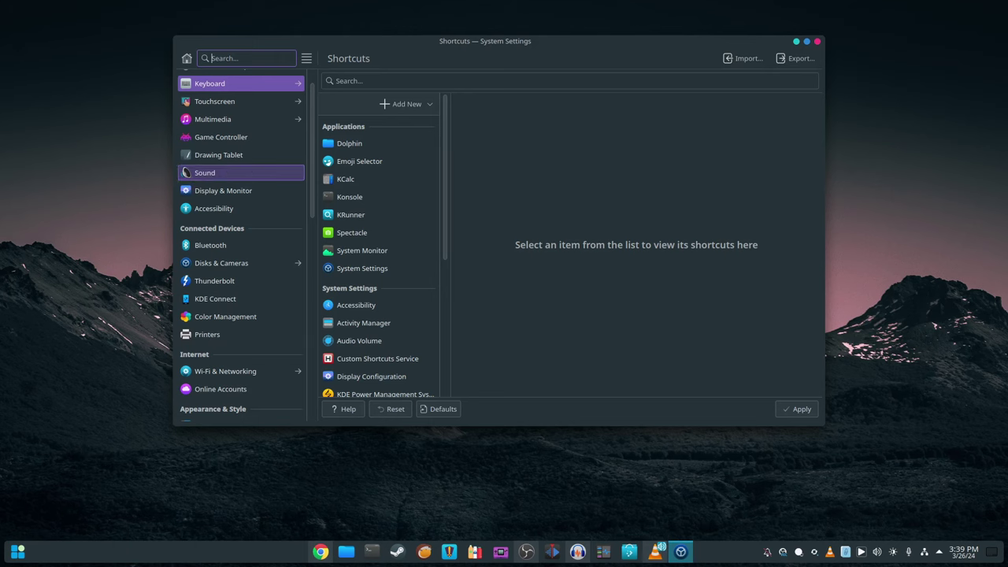
{"action": "left_click", "coordinate": [236, 173]}
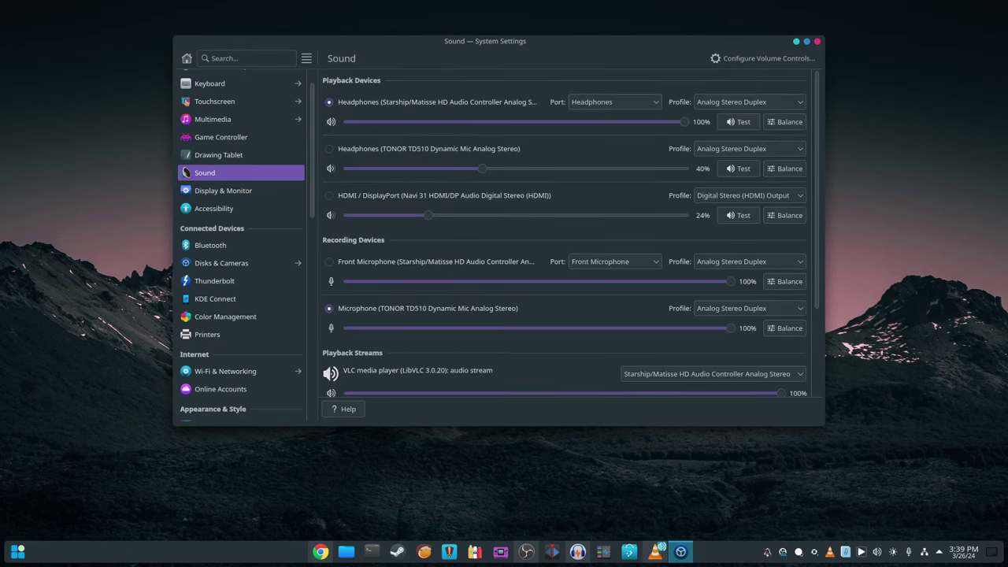
{"action": "scroll", "coordinate": [488, 236], "scroll_direction": "down", "scroll_amount": 3}
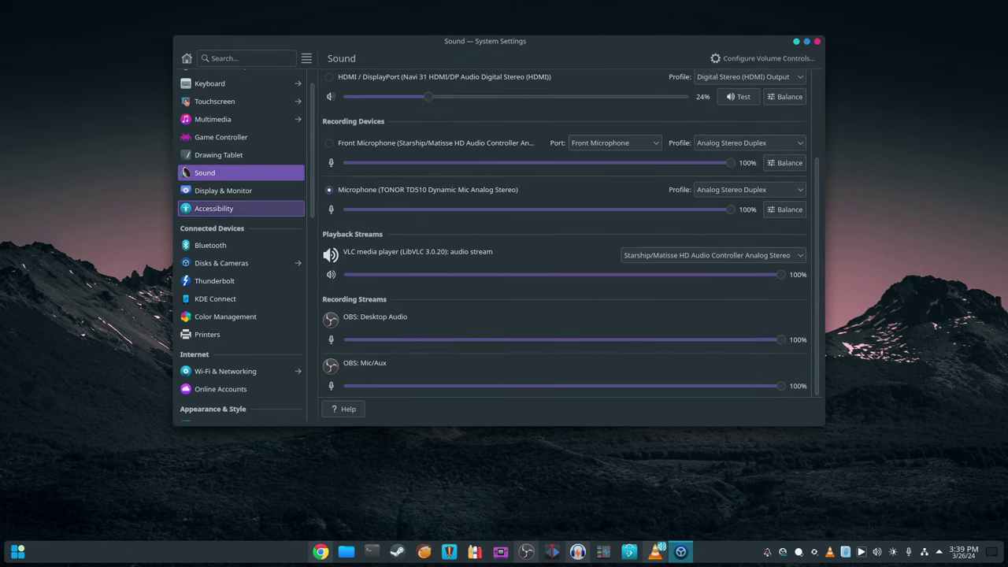
{"action": "left_click", "coordinate": [236, 191]}
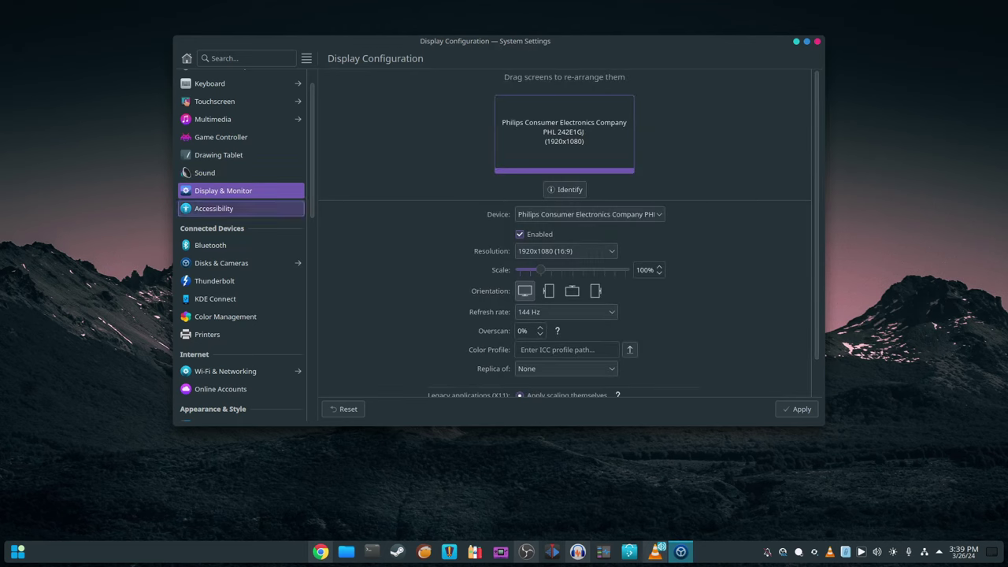
{"action": "left_click", "coordinate": [220, 208]}
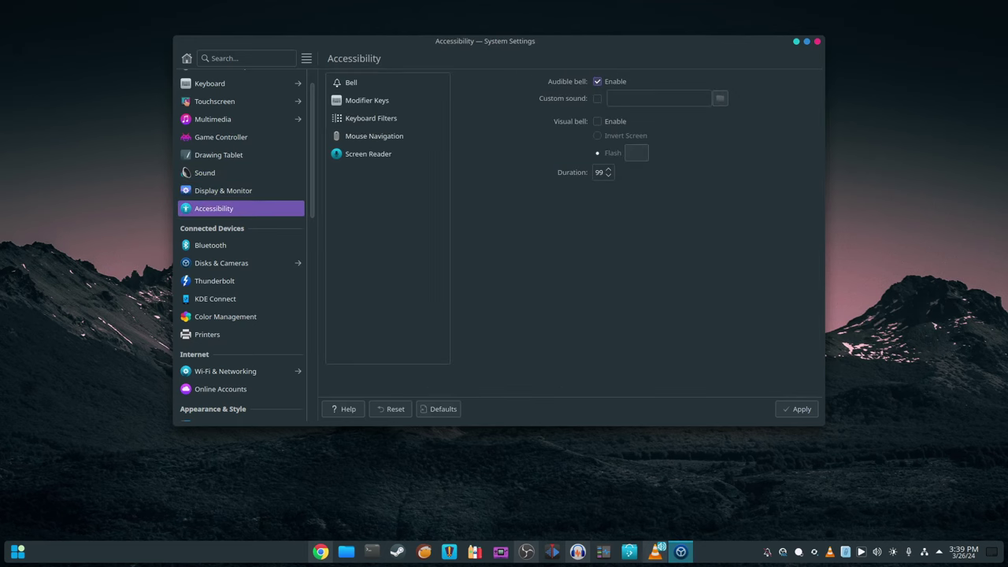
Look through the connected-device settings for Bluetooth, Disks & Cameras, Thunderbolt and KDE Connect.
{"action": "left_click", "coordinate": [220, 245]}
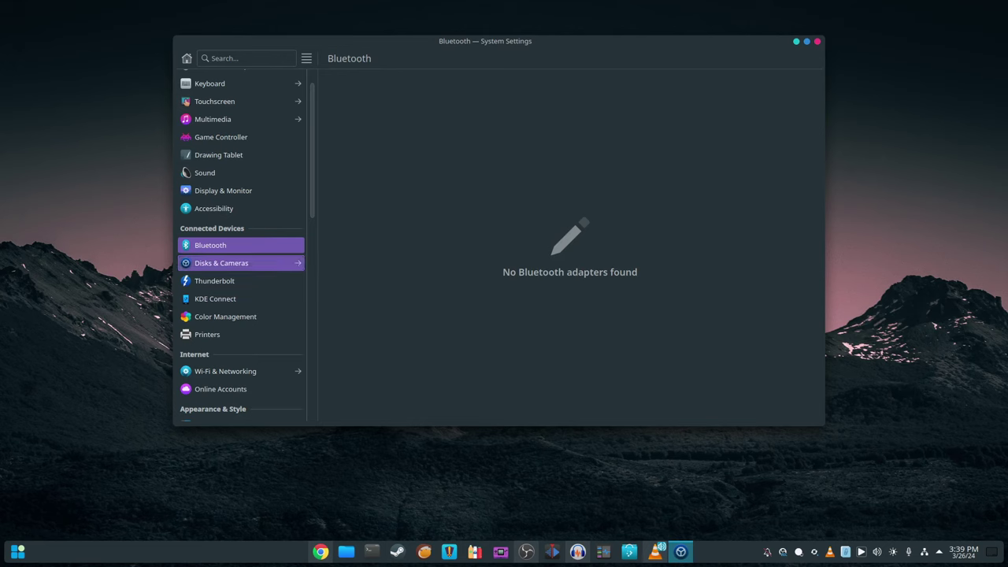
{"action": "left_click", "coordinate": [222, 263]}
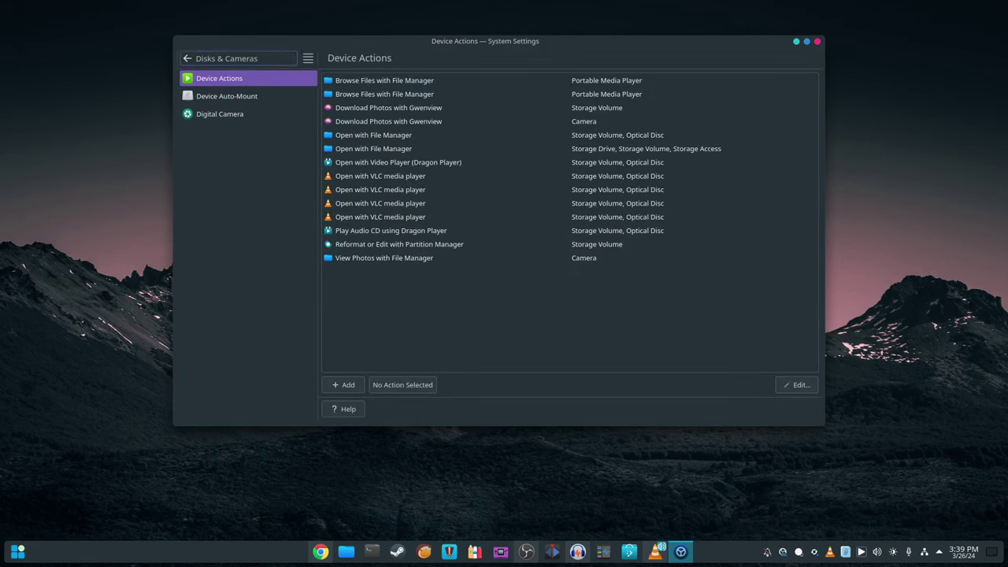
{"action": "left_click", "coordinate": [224, 58]}
{"action": "scroll", "coordinate": [228, 247], "scroll_direction": "down", "scroll_amount": 1}
{"action": "left_click", "coordinate": [221, 249]}
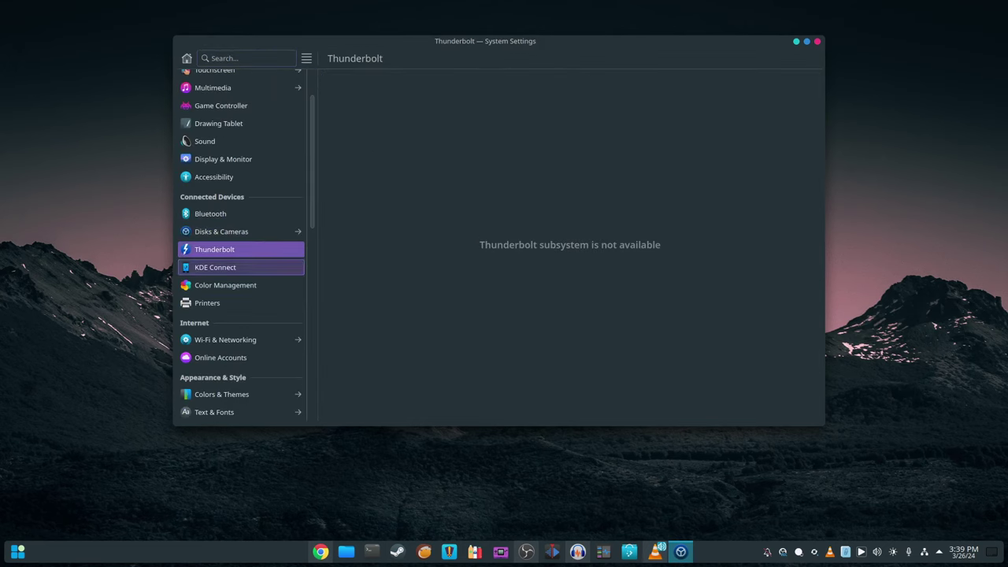
{"action": "left_click", "coordinate": [215, 267]}
View the Color Management page's color profiles and return to its device view.
{"action": "left_click", "coordinate": [225, 285]}
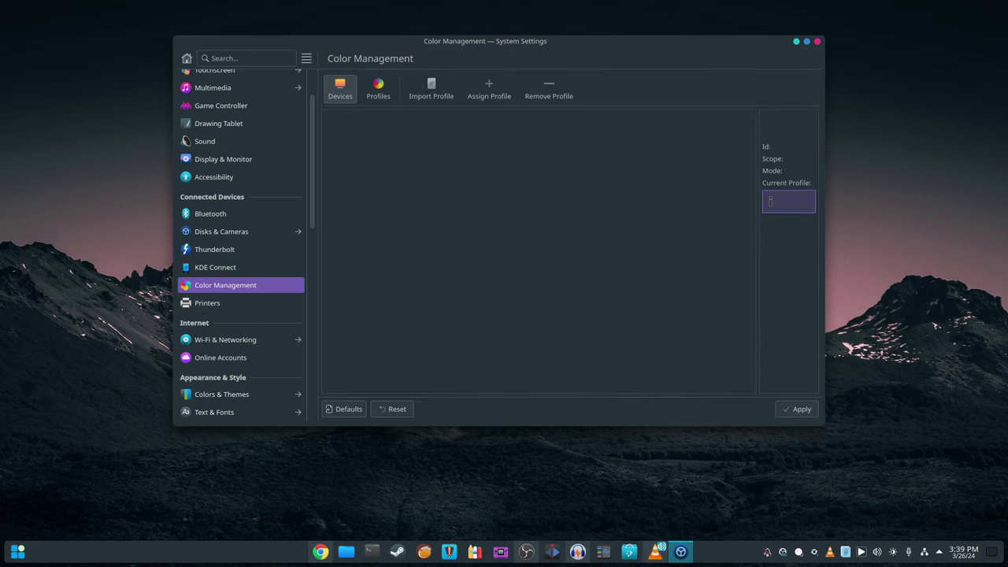
{"action": "left_click", "coordinate": [378, 88]}
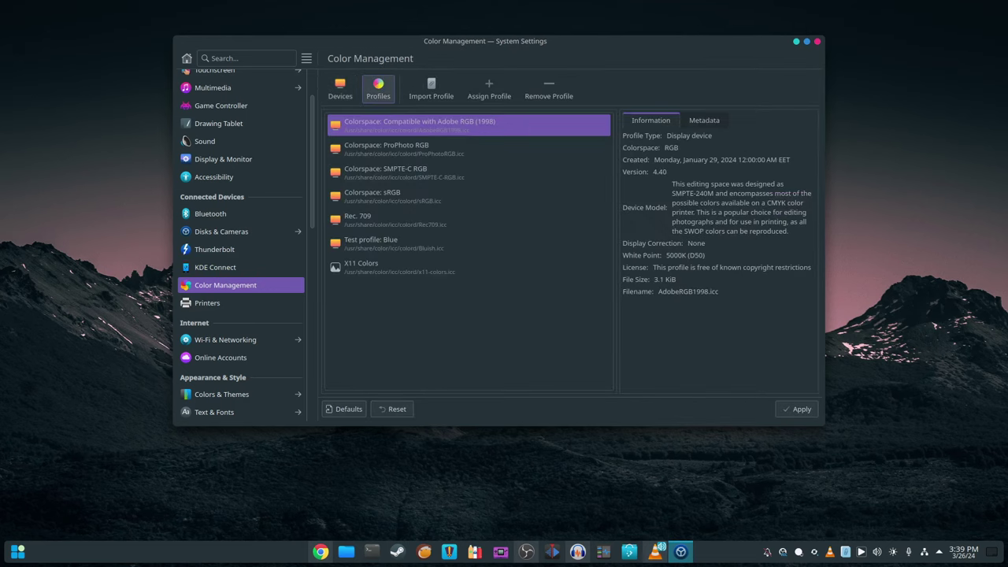
{"action": "left_click", "coordinate": [340, 88]}
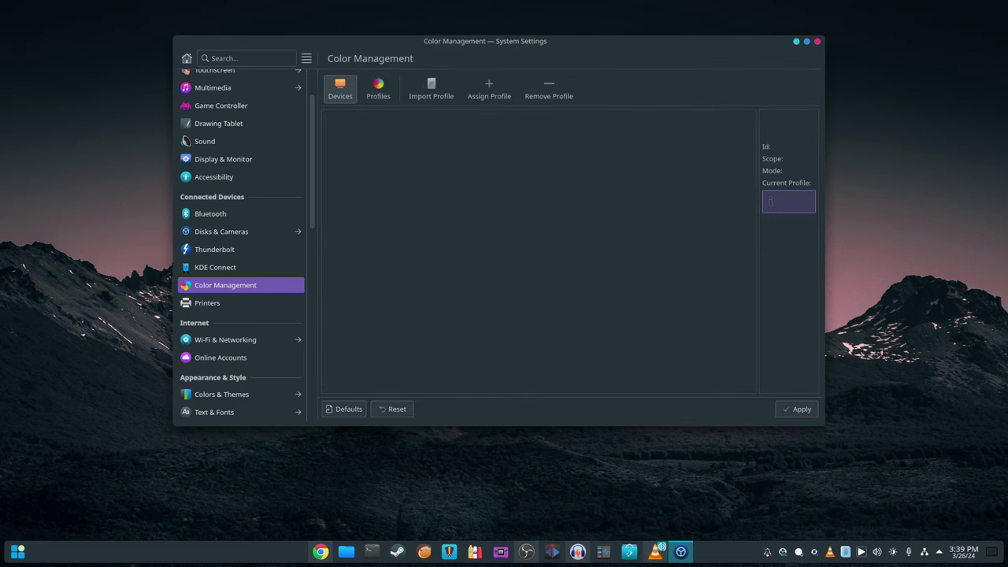
Browse the Colors & Themes settings from Global Theme through Colors, Night Light and Application Style to Plasma Style.
{"action": "scroll", "coordinate": [241, 330], "scroll_direction": "down", "scroll_amount": 2}
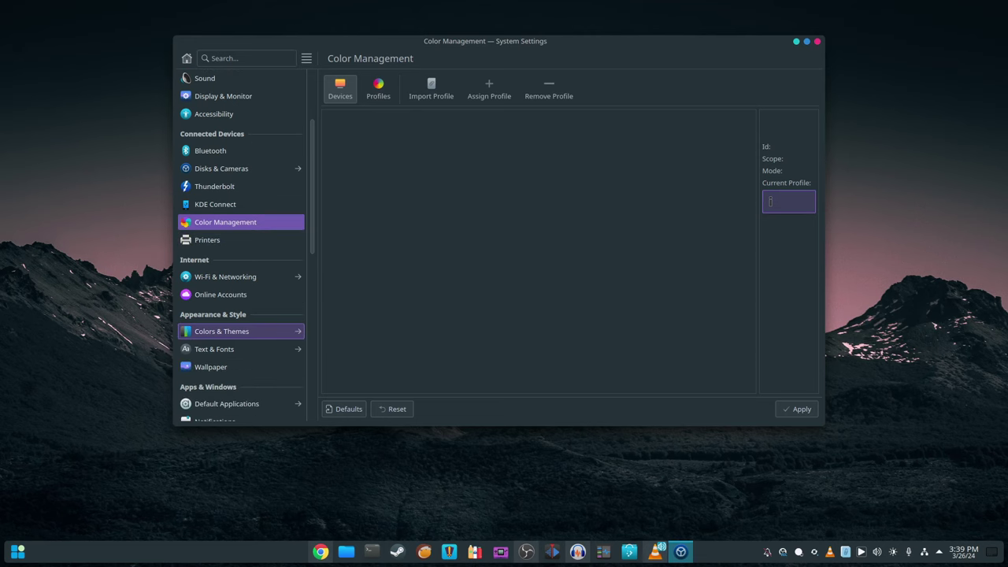
{"action": "left_click", "coordinate": [241, 330]}
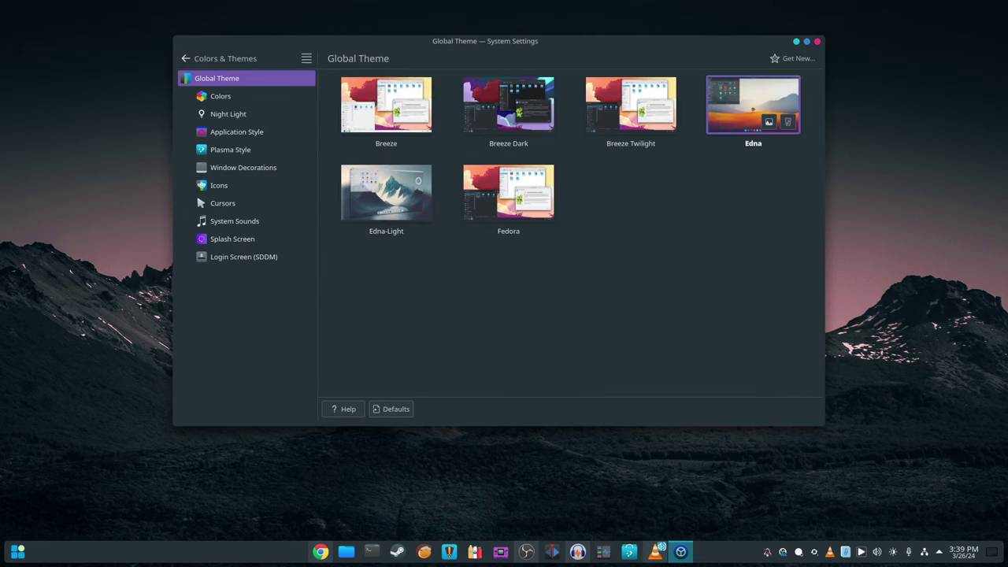
{"action": "left_click", "coordinate": [220, 96]}
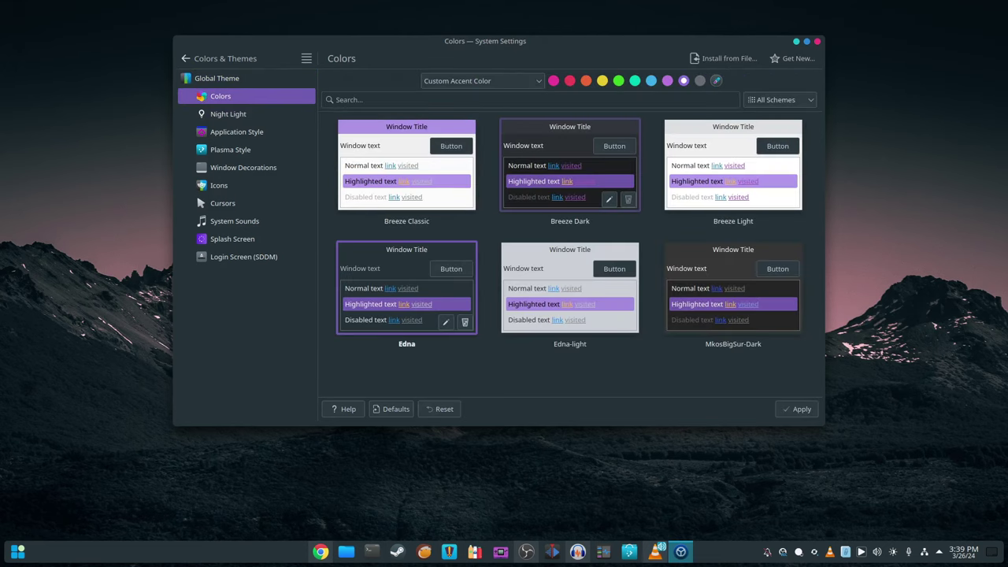
{"action": "left_click", "coordinate": [228, 114]}
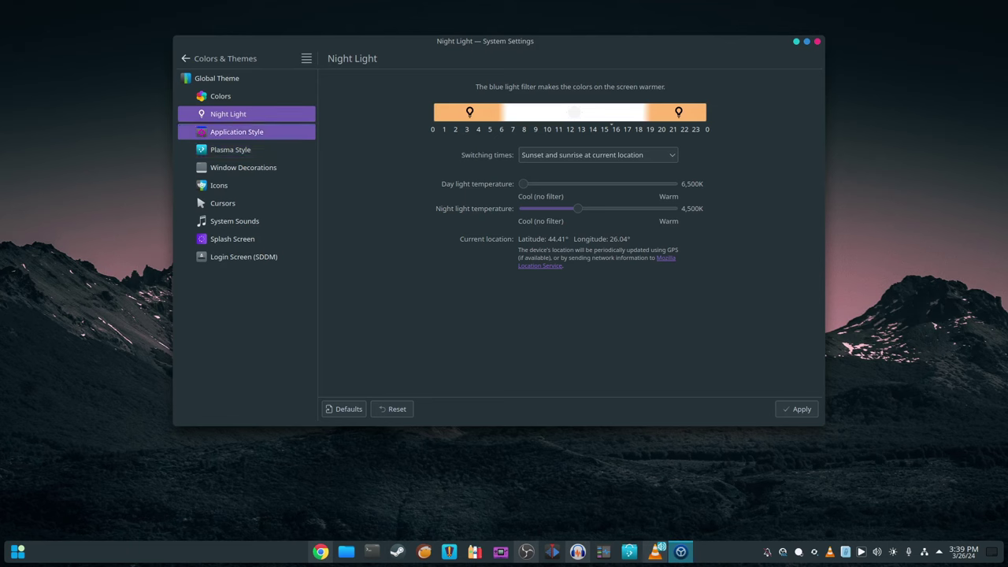
{"action": "left_click", "coordinate": [236, 131]}
{"action": "left_click", "coordinate": [231, 149]}
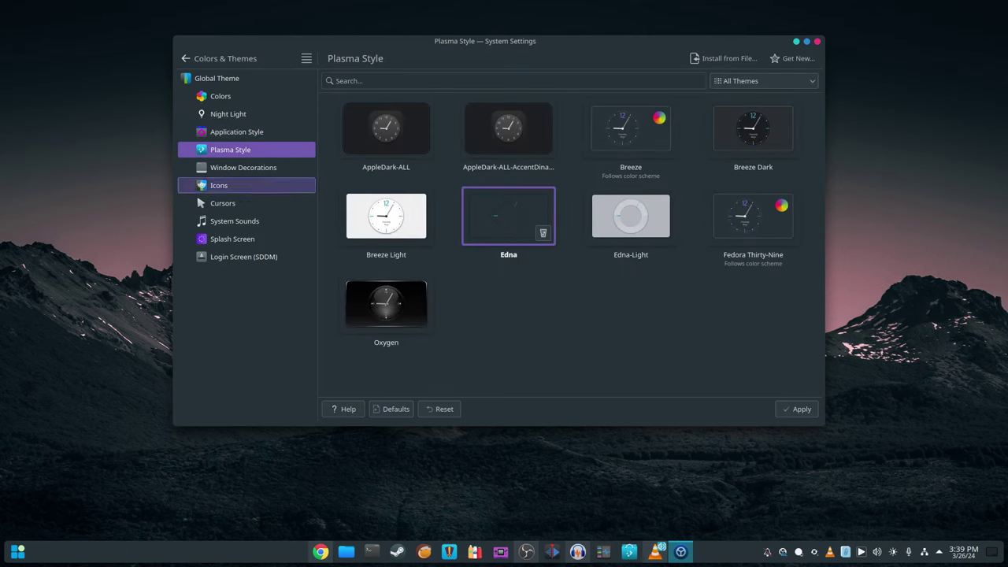
Look through the available window decorations, icon themes and cursor themes.
{"action": "left_click", "coordinate": [243, 167]}
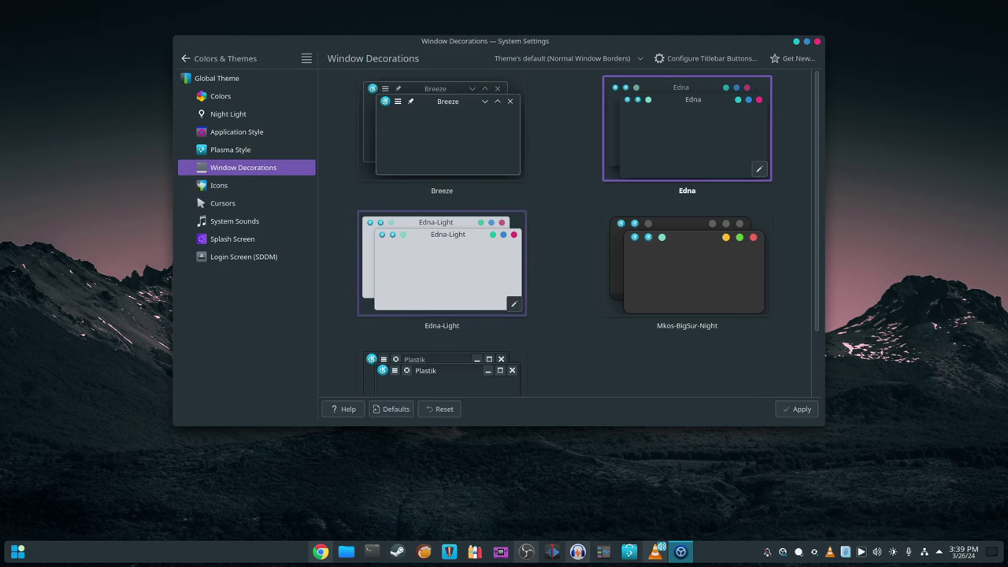
{"action": "scroll", "coordinate": [441, 236], "scroll_direction": "down", "scroll_amount": 2}
{"action": "left_click", "coordinate": [219, 186]}
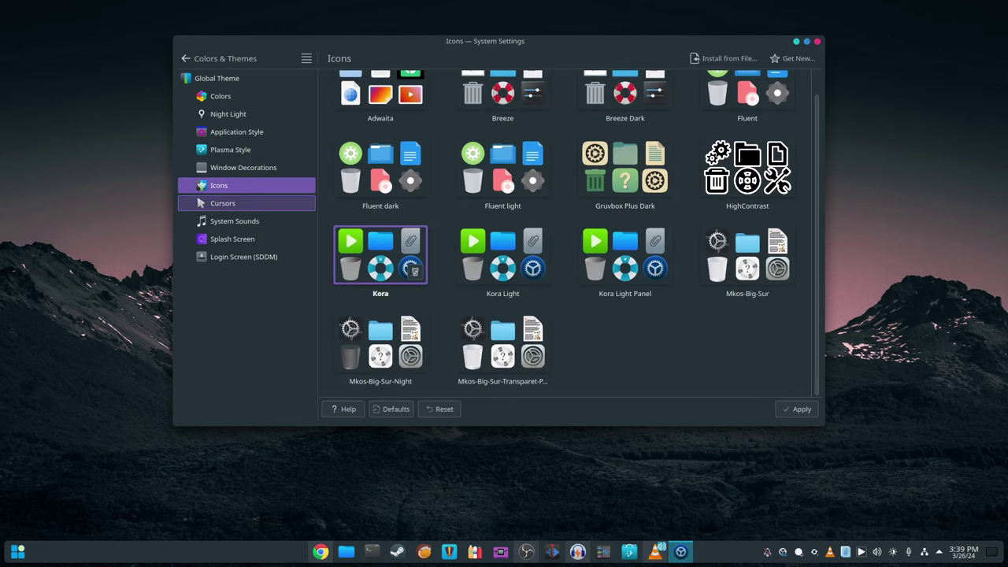
{"action": "left_click", "coordinate": [223, 203]}
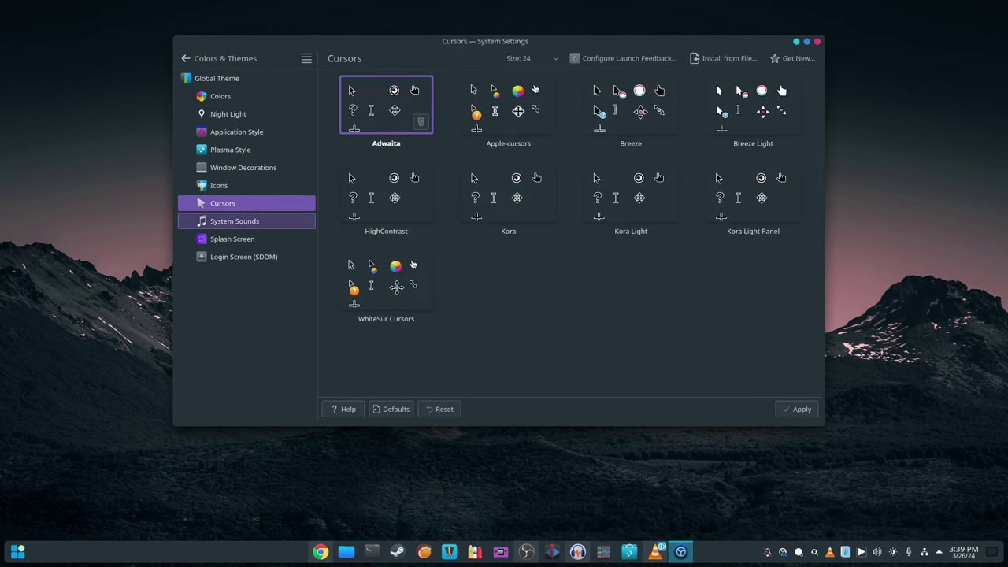
View the System Sounds, Splash Screen and Login Screen (SDDM) themes, and leave the Colors & Themes section.
{"action": "left_click", "coordinate": [235, 221]}
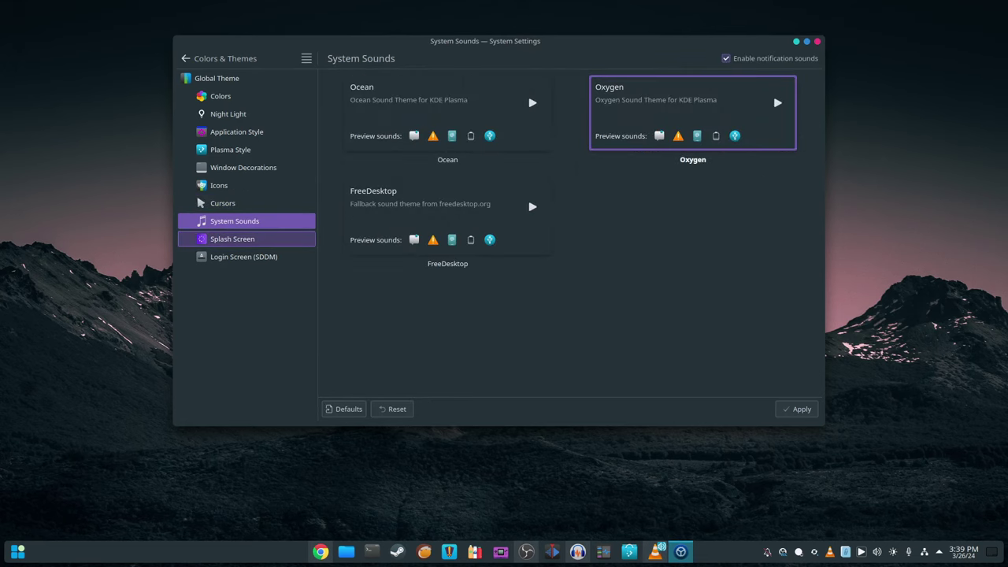
{"action": "left_click", "coordinate": [232, 239]}
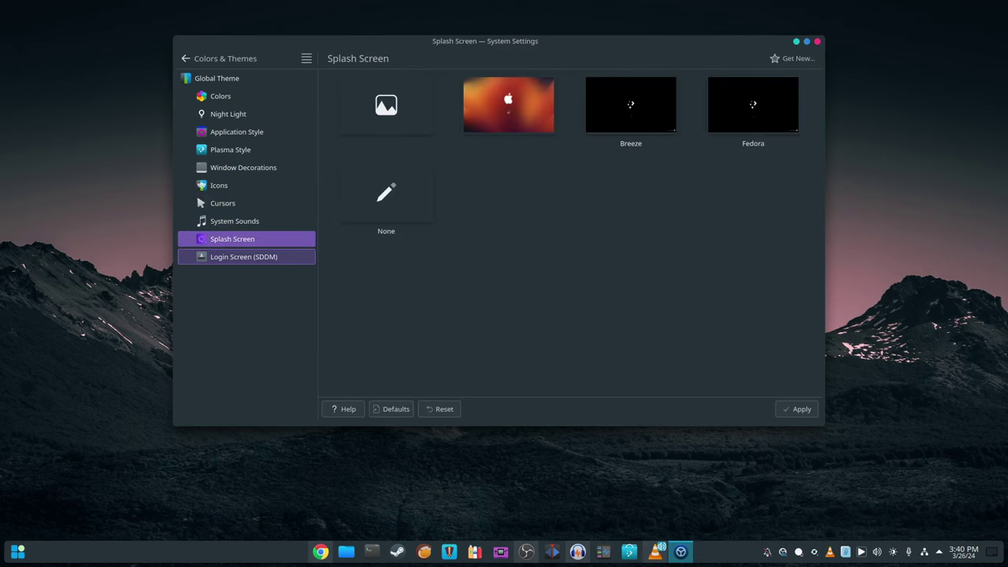
{"action": "left_click", "coordinate": [244, 257]}
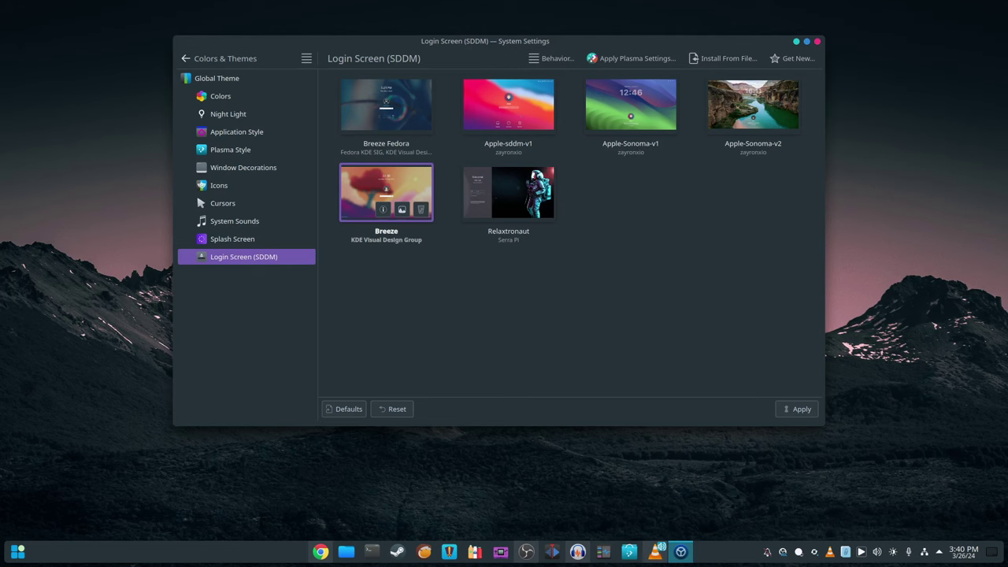
{"action": "left_click", "coordinate": [186, 58]}
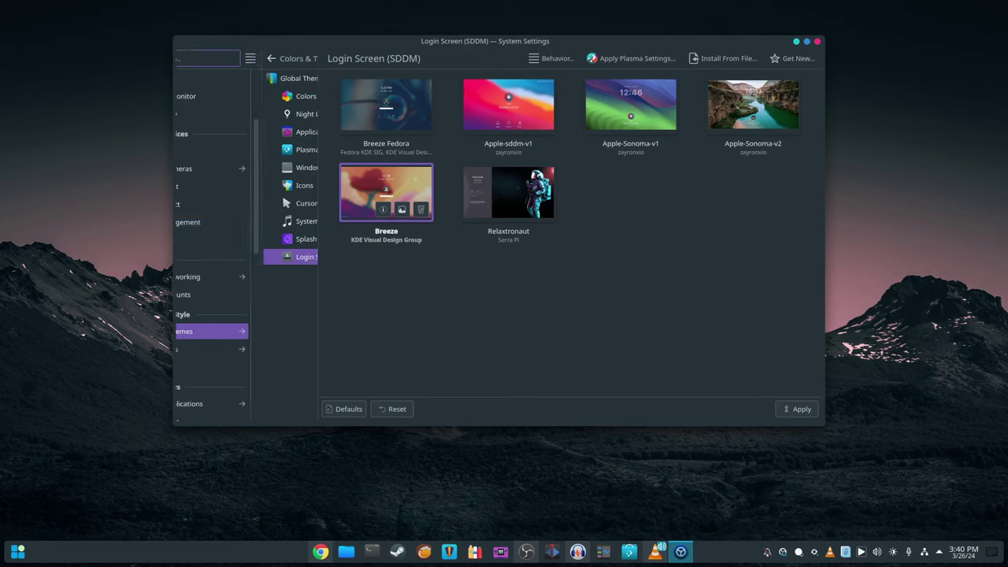
Check the Fonts and Font Management pages under Text & Fonts, and return to the main settings list.
{"action": "scroll", "coordinate": [237, 222], "scroll_direction": "down", "scroll_amount": 2}
{"action": "left_click", "coordinate": [229, 286]}
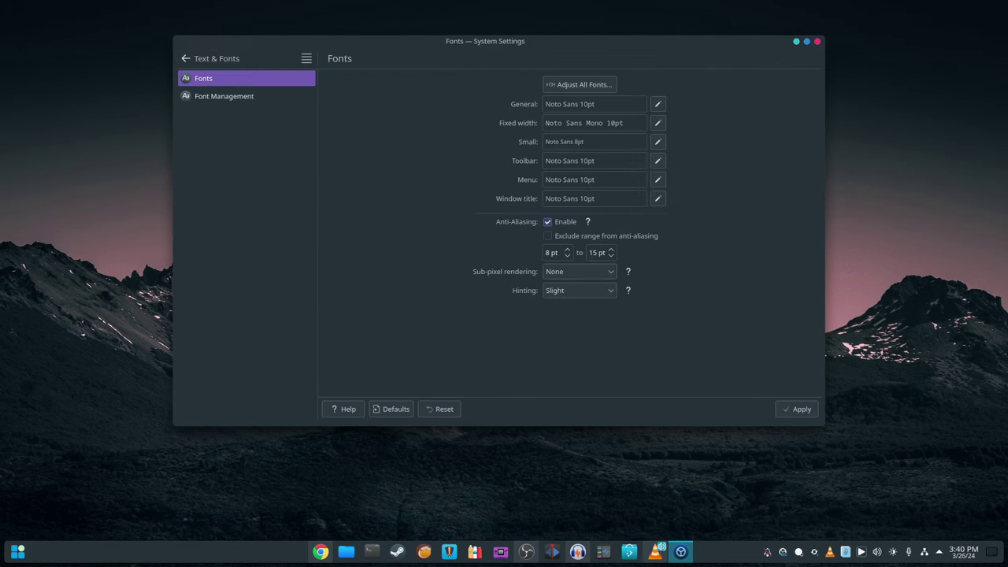
{"action": "left_click", "coordinate": [224, 96]}
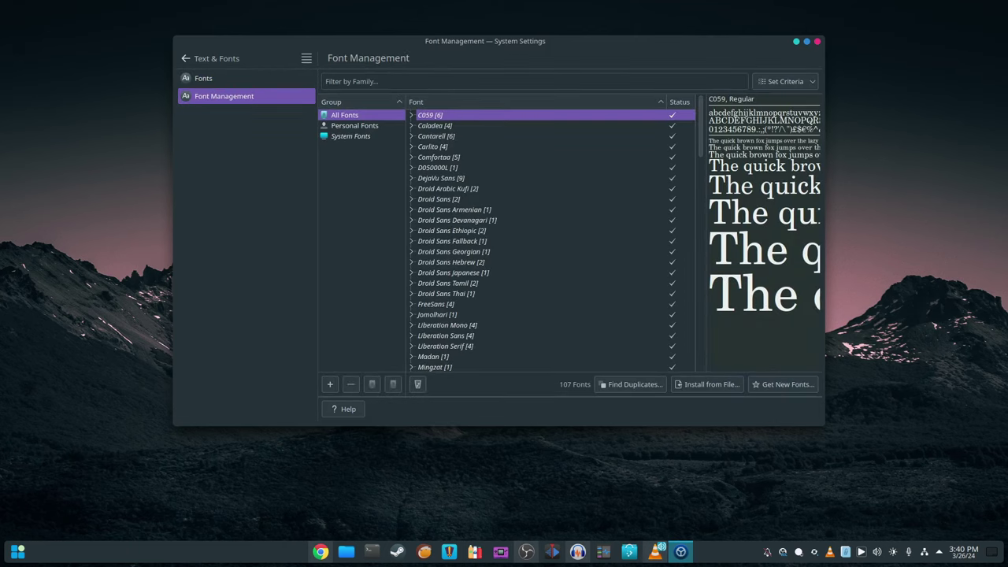
{"action": "left_click", "coordinate": [186, 59]}
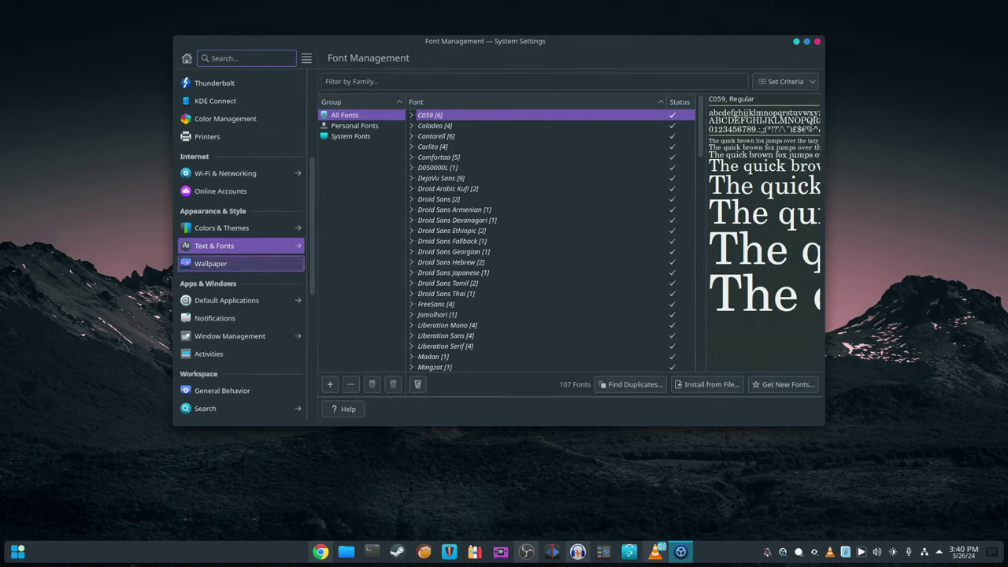
Open the Wallpaper settings and look through the available images down to the end of the collection.
{"action": "left_click", "coordinate": [228, 241]}
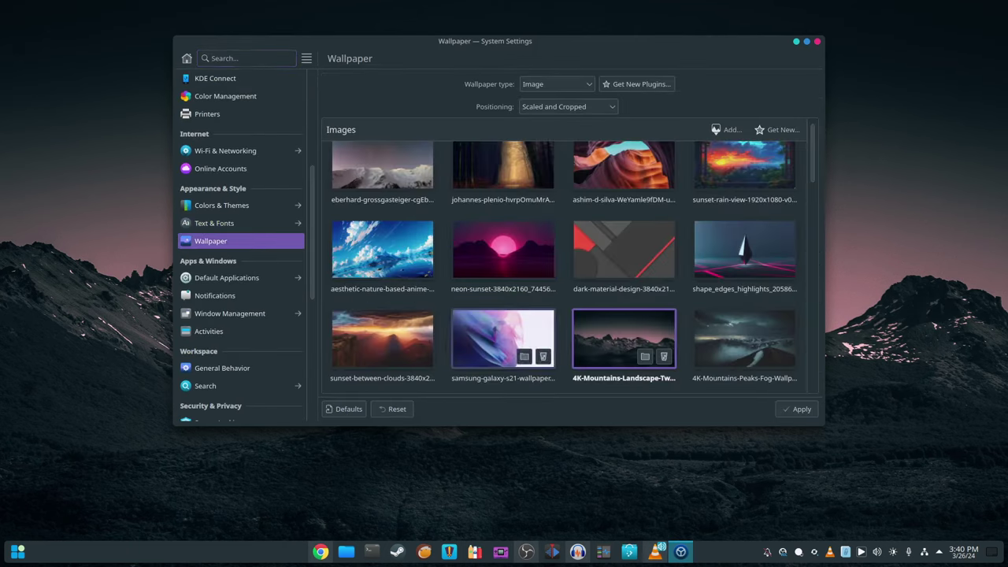
{"action": "scroll", "coordinate": [744, 270], "scroll_direction": "down", "scroll_amount": 2}
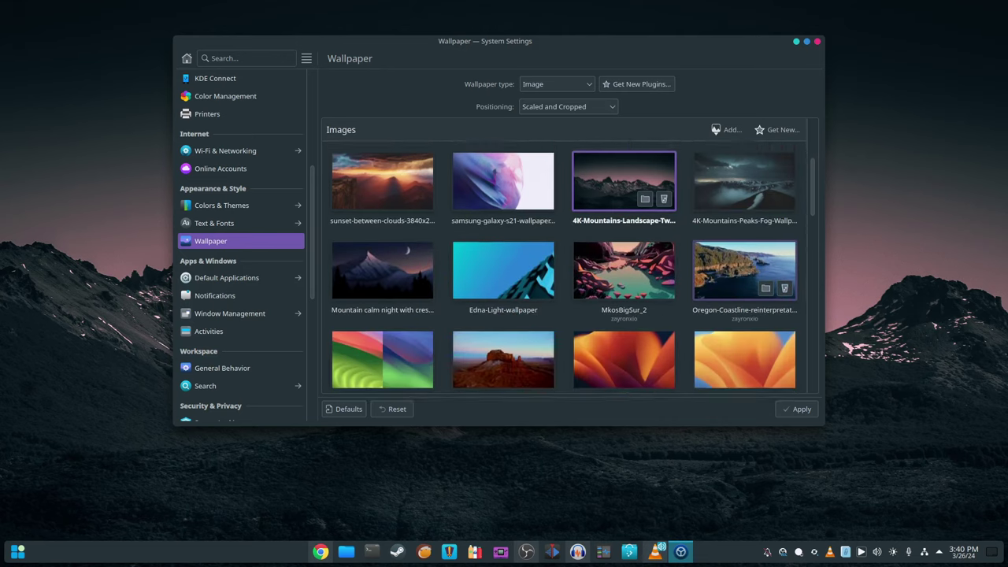
{"action": "scroll", "coordinate": [744, 270], "scroll_direction": "down", "scroll_amount": 5}
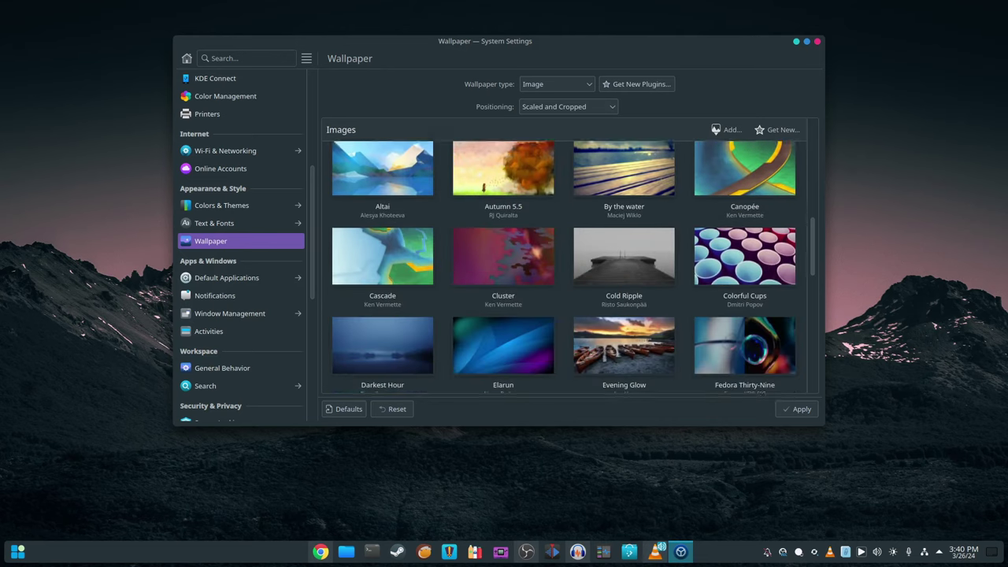
{"action": "scroll", "coordinate": [744, 270], "scroll_direction": "down", "scroll_amount": 5}
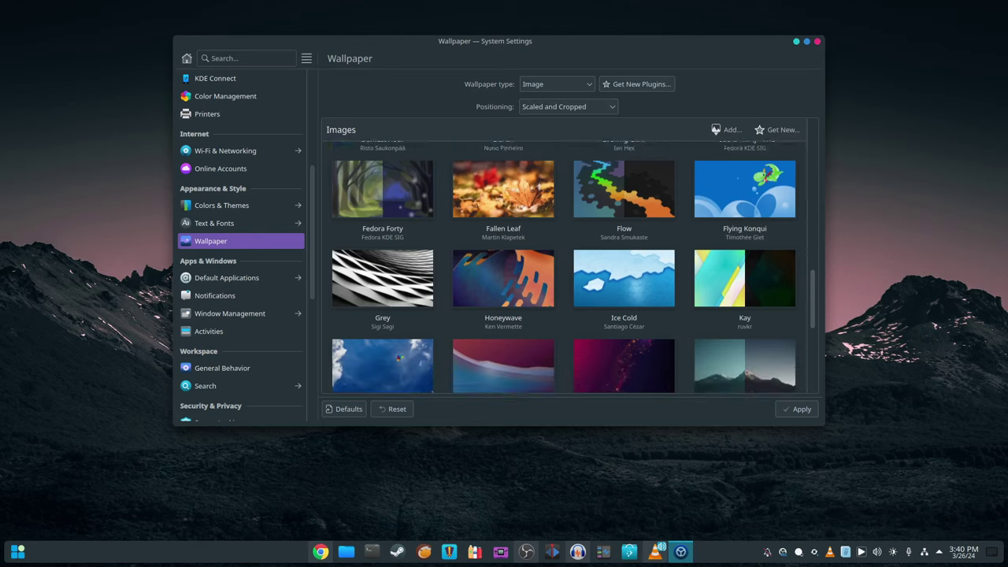
{"action": "scroll", "coordinate": [744, 270], "scroll_direction": "down", "scroll_amount": 5}
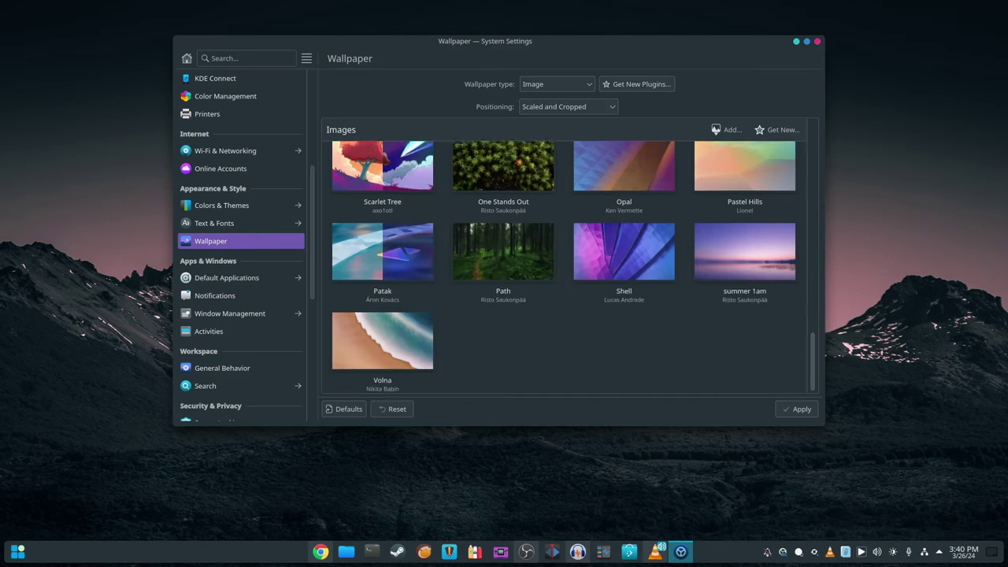
View the Default Applications and File Associations pages, and return to the main settings list.
{"action": "left_click", "coordinate": [227, 277]}
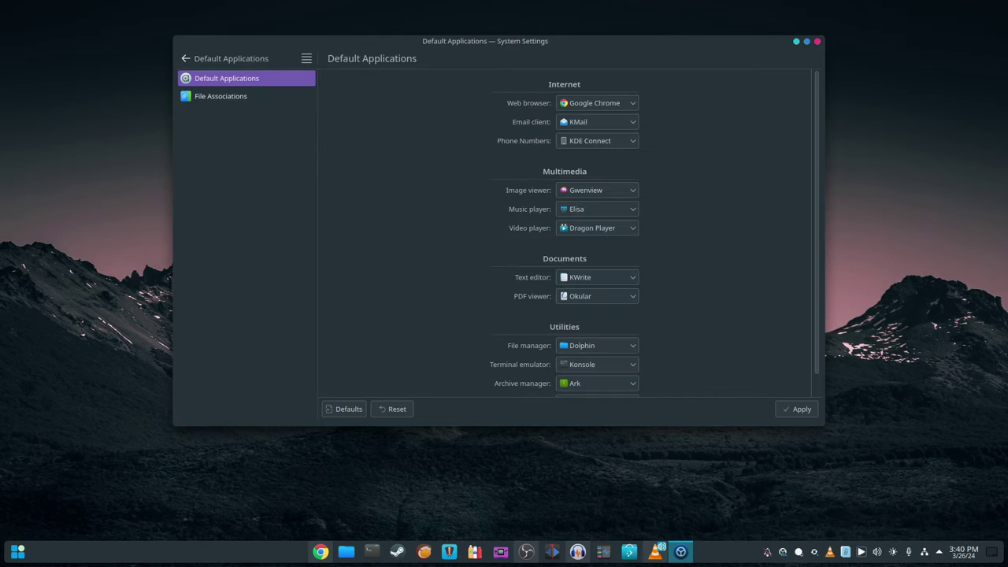
{"action": "scroll", "coordinate": [563, 236], "scroll_direction": "down", "scroll_amount": 2}
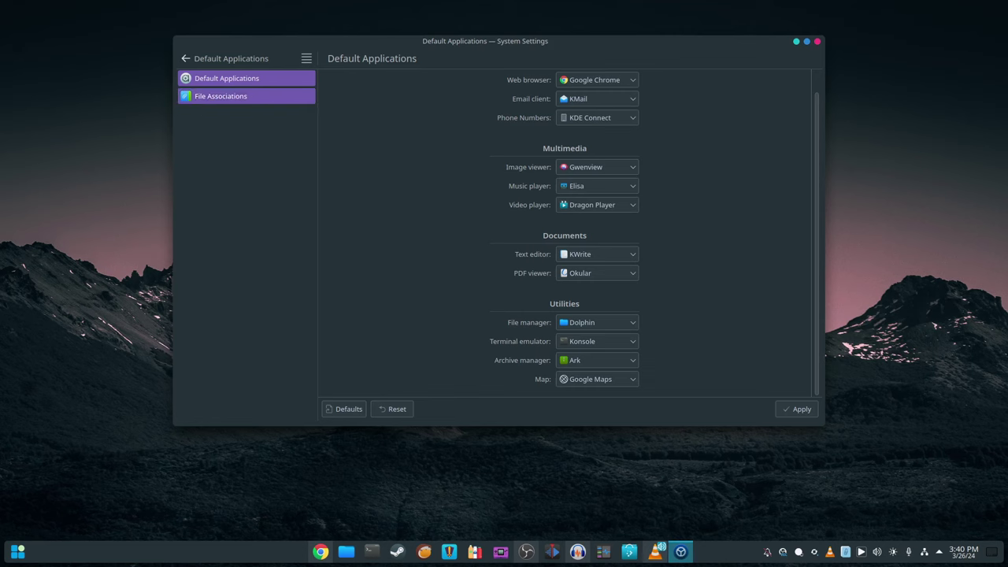
{"action": "left_click", "coordinate": [221, 96]}
{"action": "left_click", "coordinate": [215, 59]}
Check the KDE Wallet and User Feedback pages under Security & Privacy.
{"action": "scroll", "coordinate": [228, 279], "scroll_direction": "down", "scroll_amount": 2}
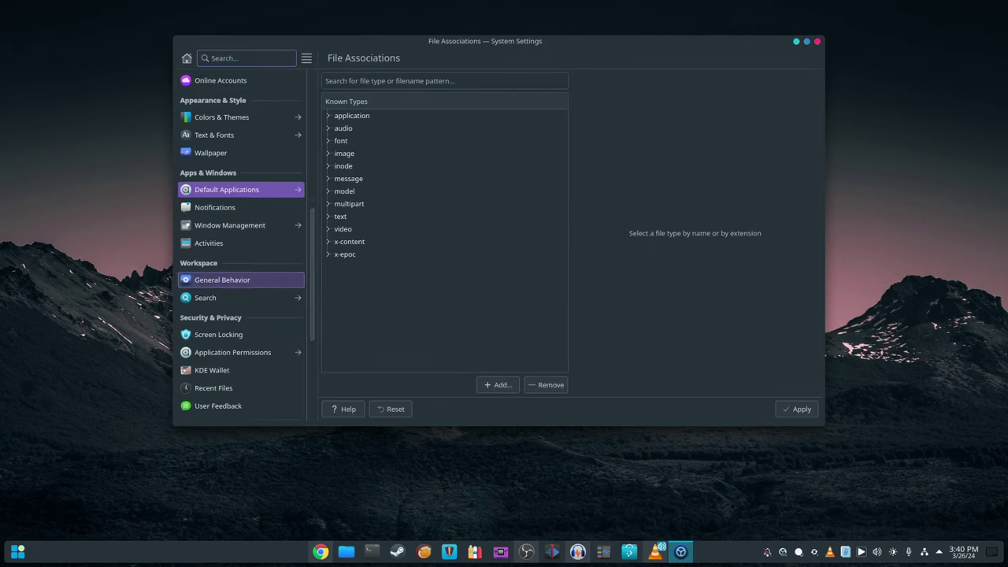
{"action": "scroll", "coordinate": [236, 276], "scroll_direction": "down", "scroll_amount": 4}
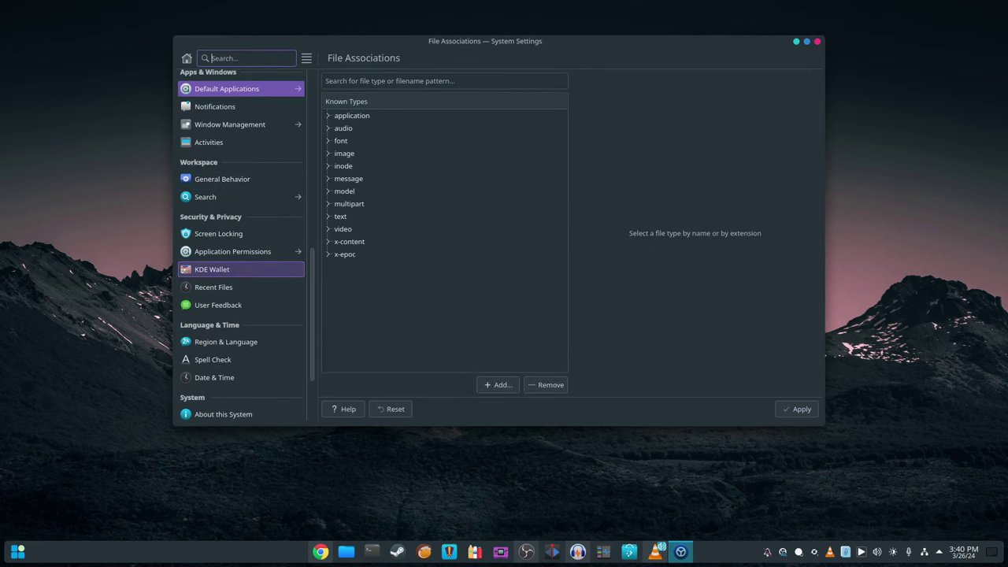
{"action": "left_click", "coordinate": [237, 269]}
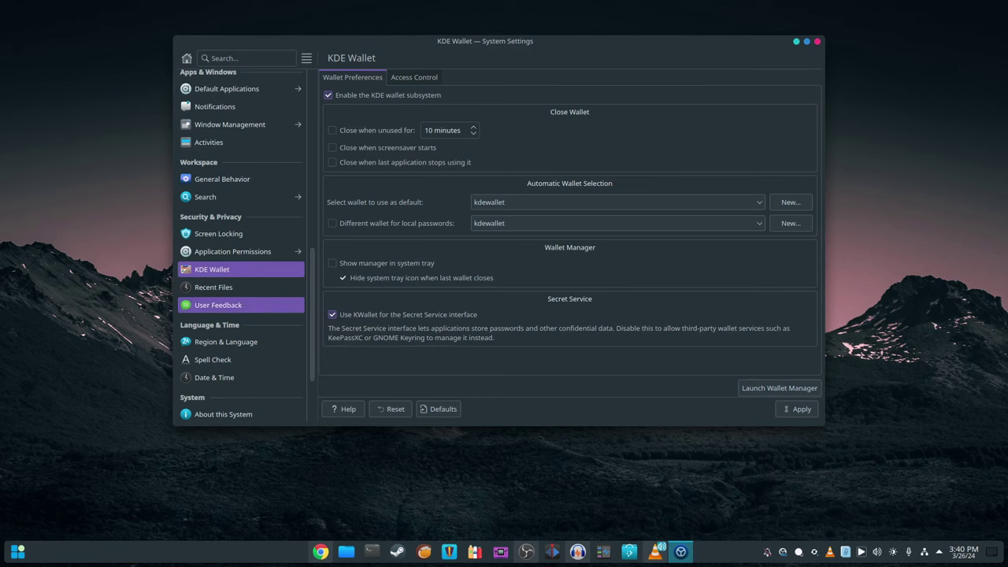
{"action": "left_click", "coordinate": [236, 305]}
View the About this System page with its software and hardware details, and close System Settings.
{"action": "scroll", "coordinate": [236, 311], "scroll_direction": "down", "scroll_amount": 4}
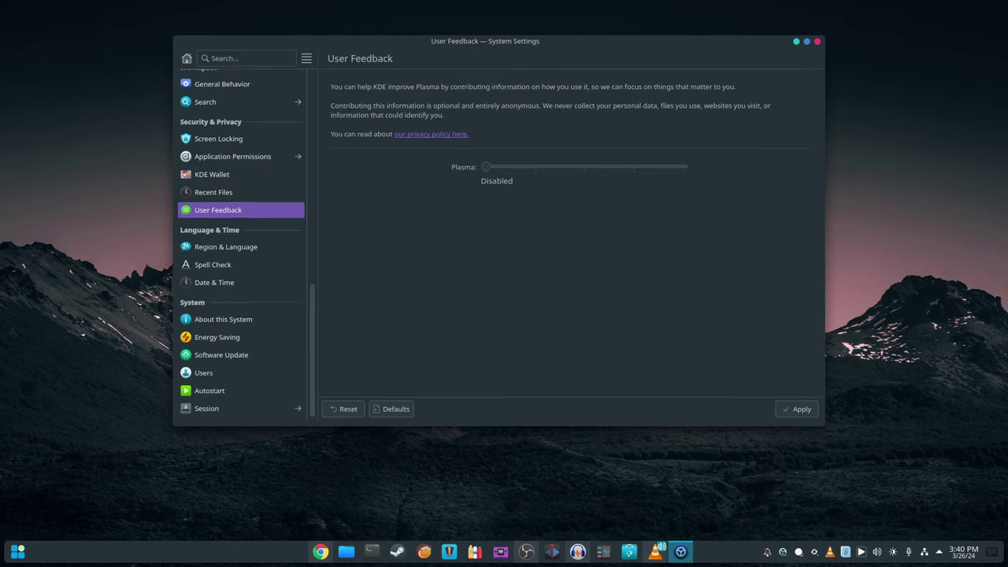
{"action": "left_click", "coordinate": [236, 313]}
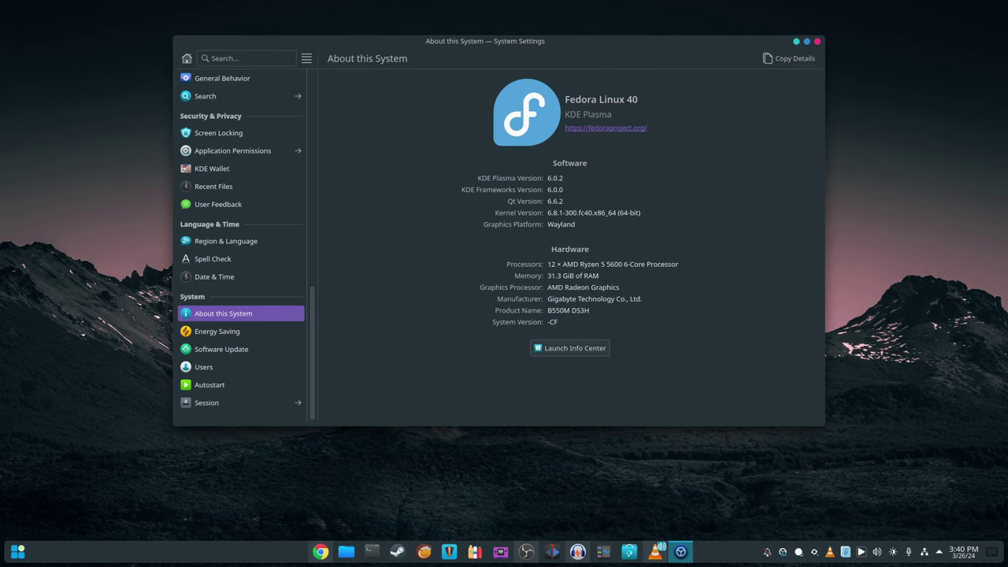
{"action": "left_click", "coordinate": [817, 41]}
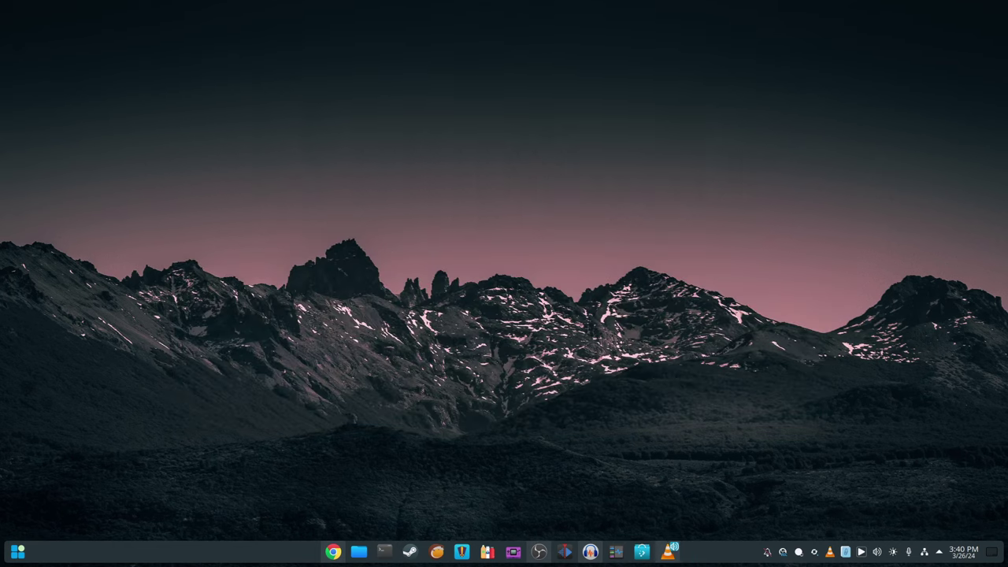